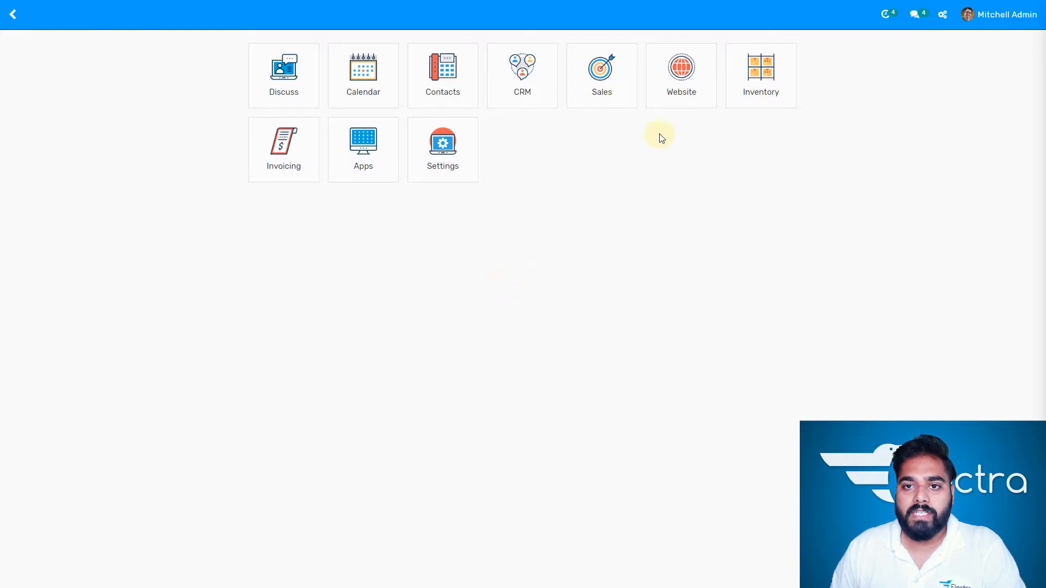
Start creating a new product from the product list of the Website app.
left_click(682, 87)
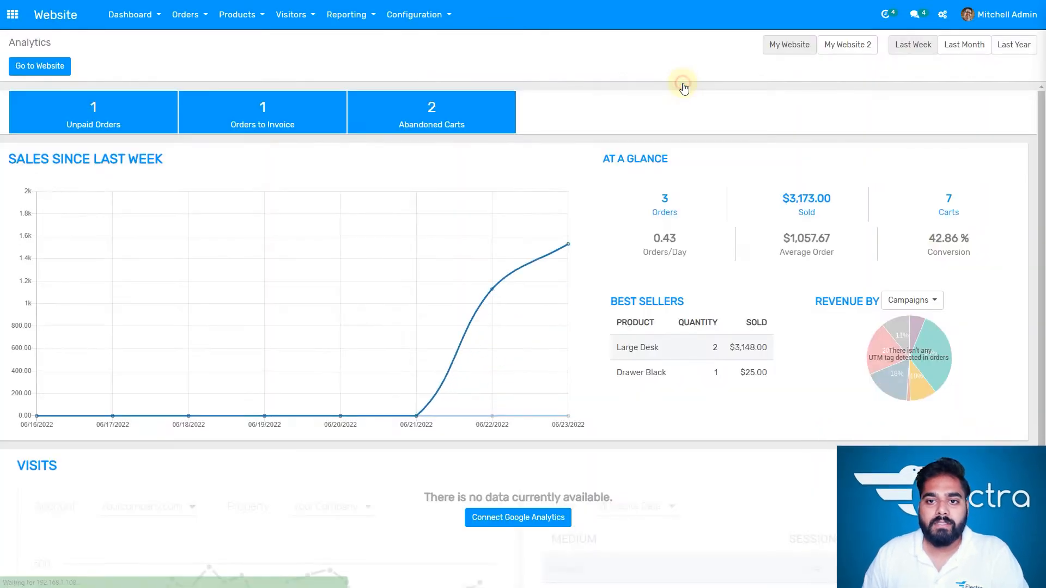
left_click(257, 25)
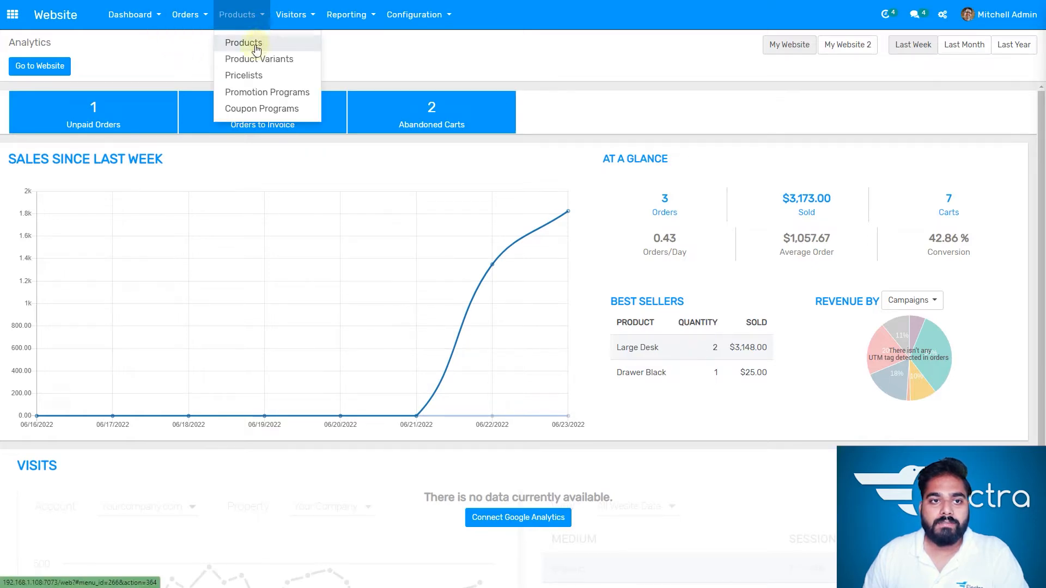
left_click(262, 46)
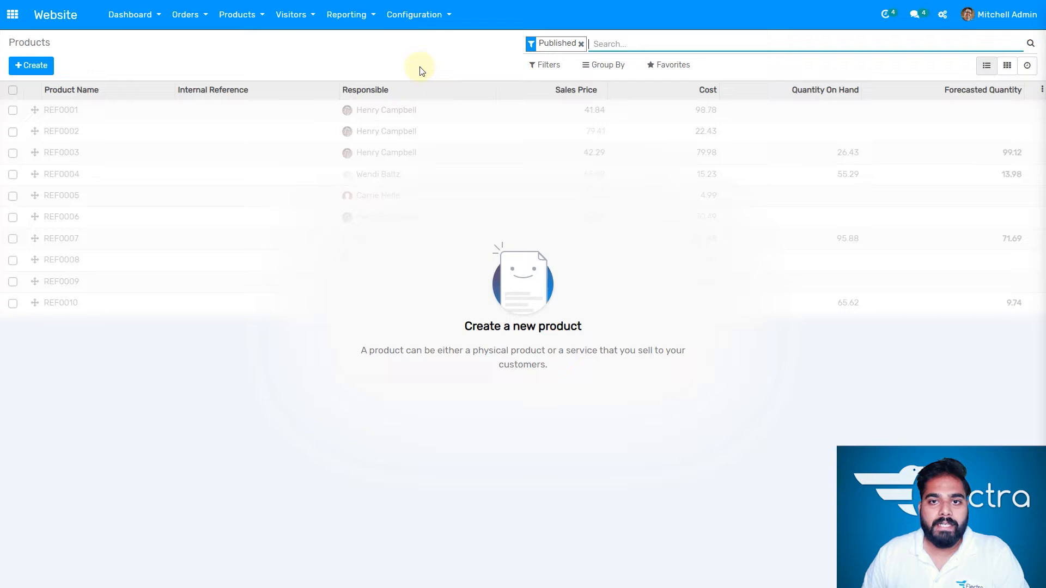
left_click(43, 70)
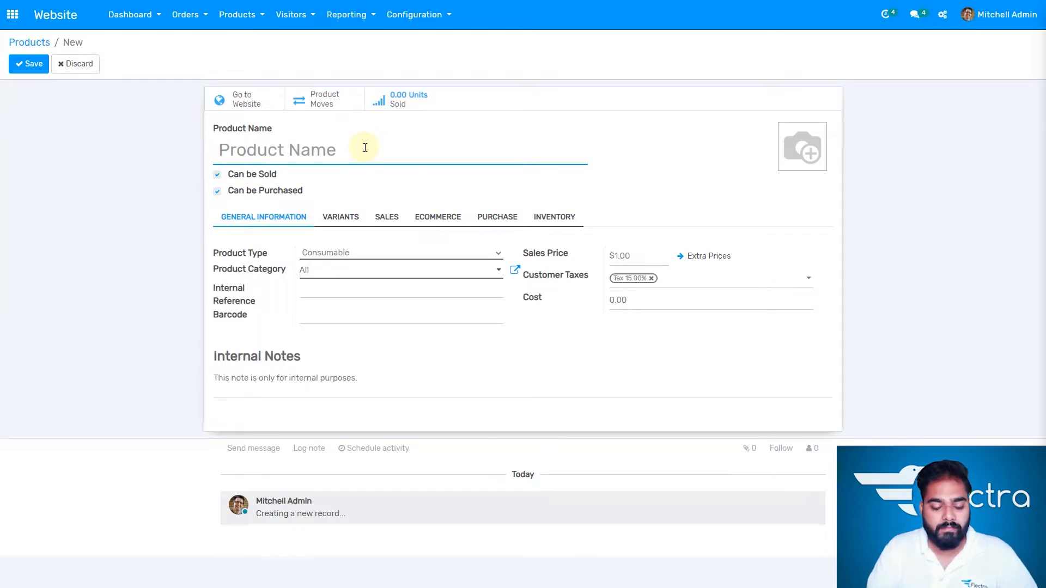
Name the new product "Eye Liner" and set its product type to Storable Product.
type("Eye Li")
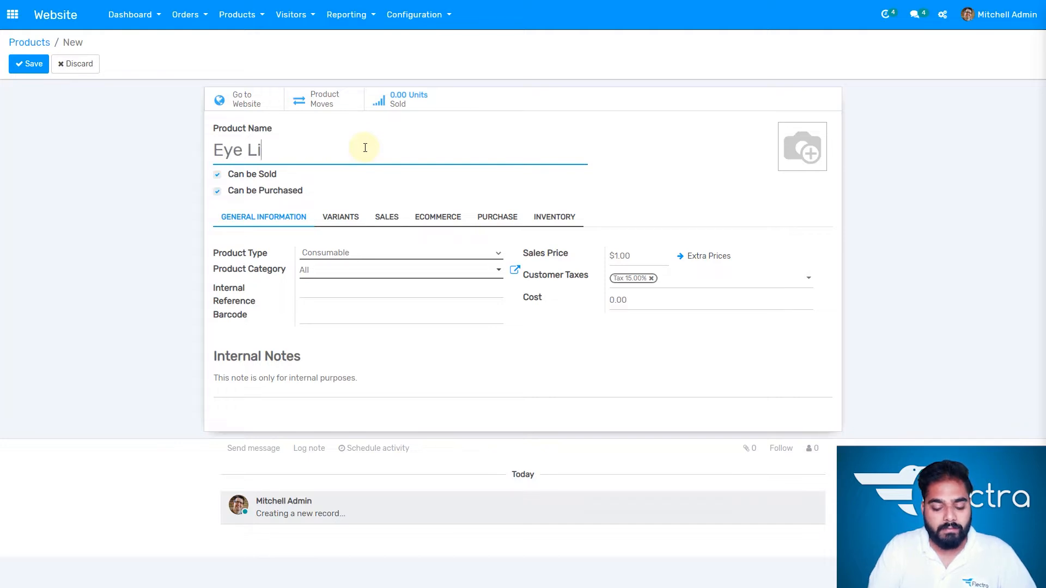
type("ner")
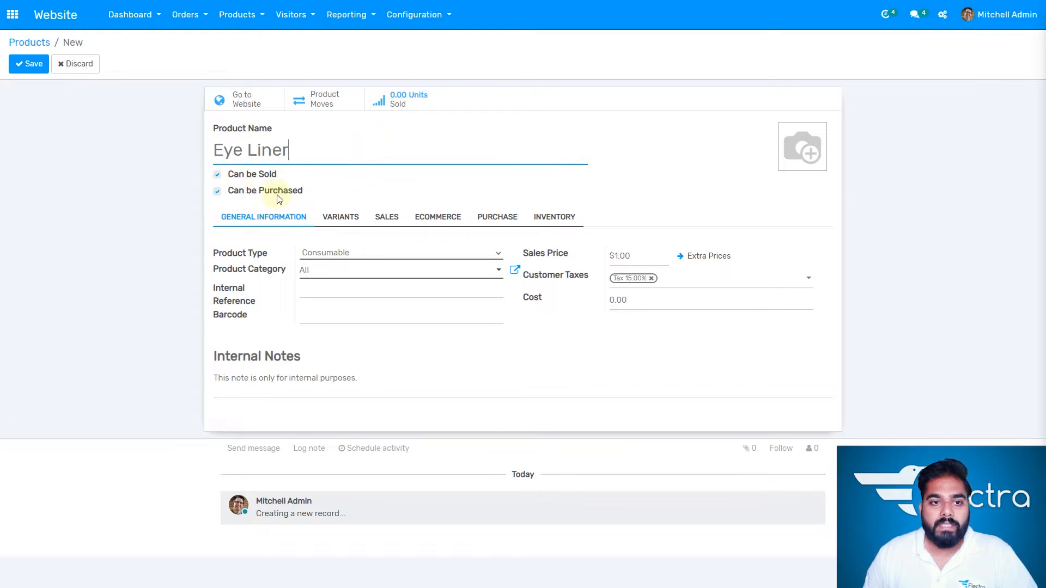
left_click(381, 254)
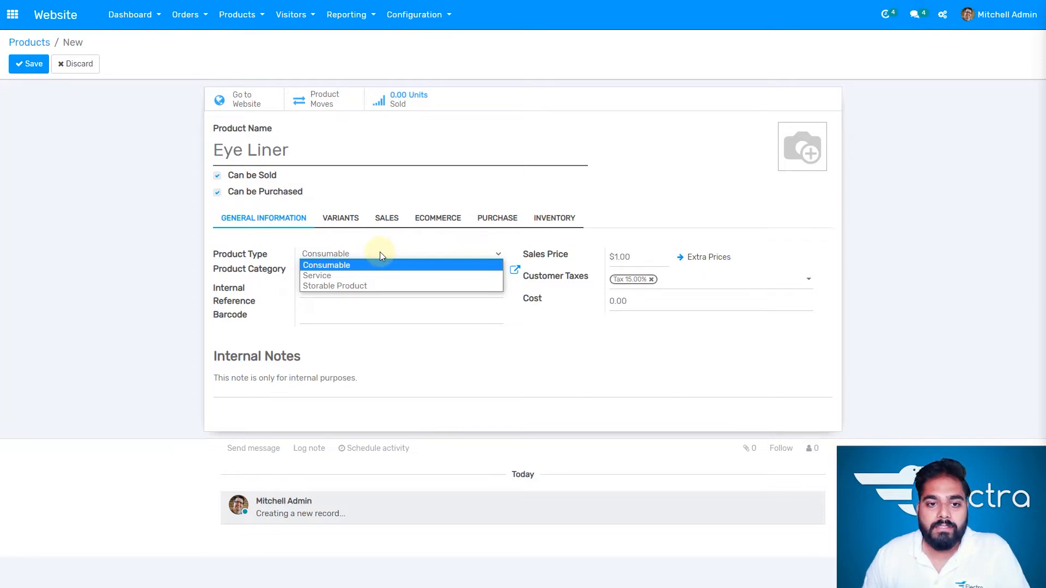
left_click(384, 285)
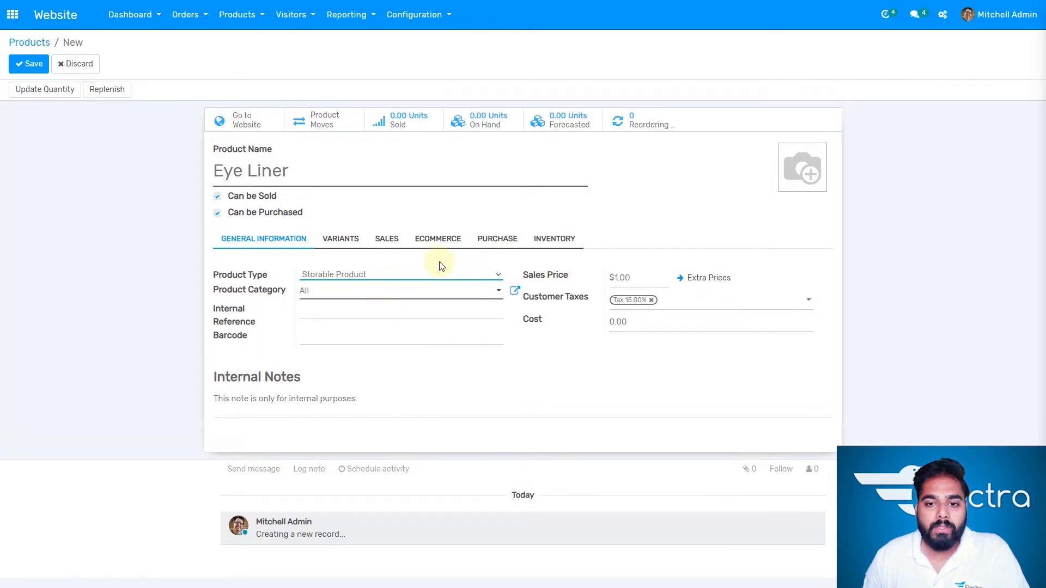
Set the product's sales price to $6.00, keep the category All, and remove the 15% customer tax.
left_click(637, 278)
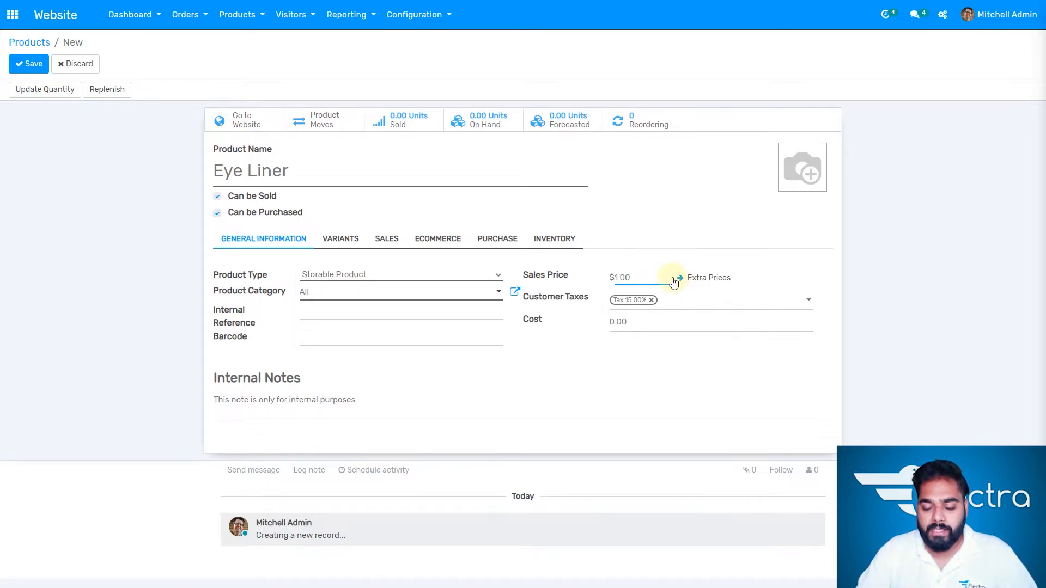
key("BackSpace")
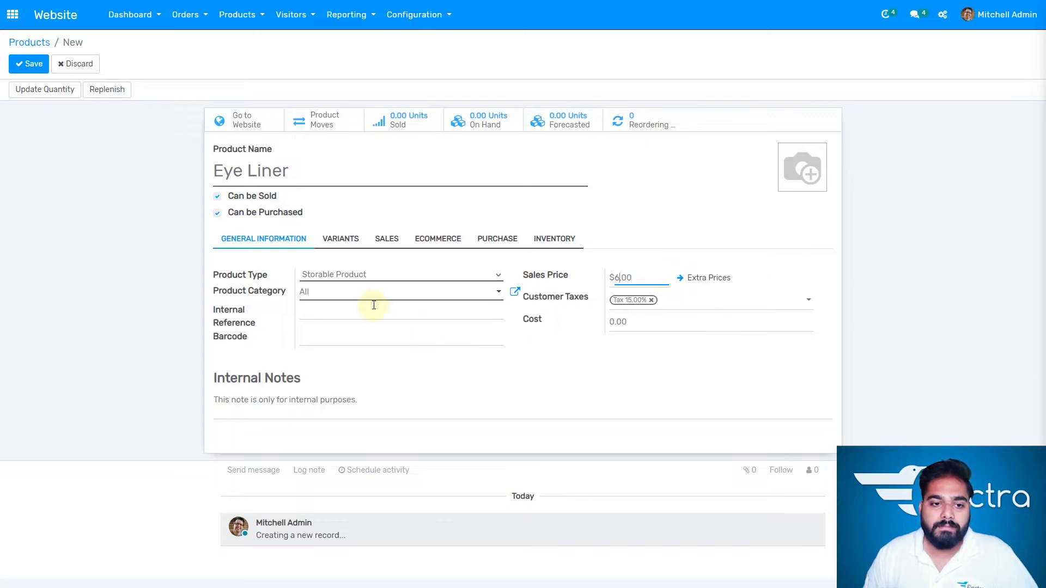
left_click(350, 294)
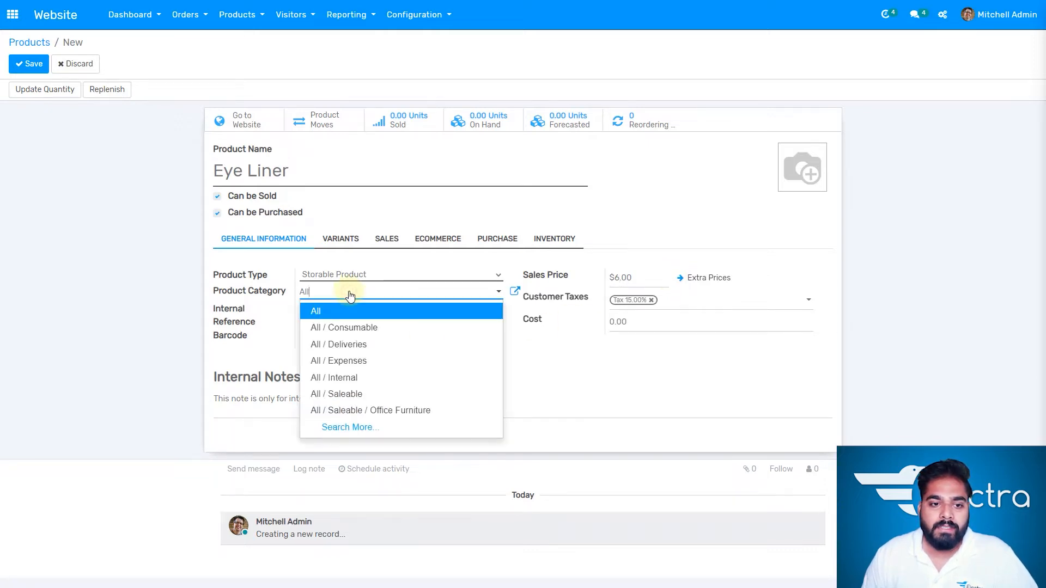
left_click(343, 297)
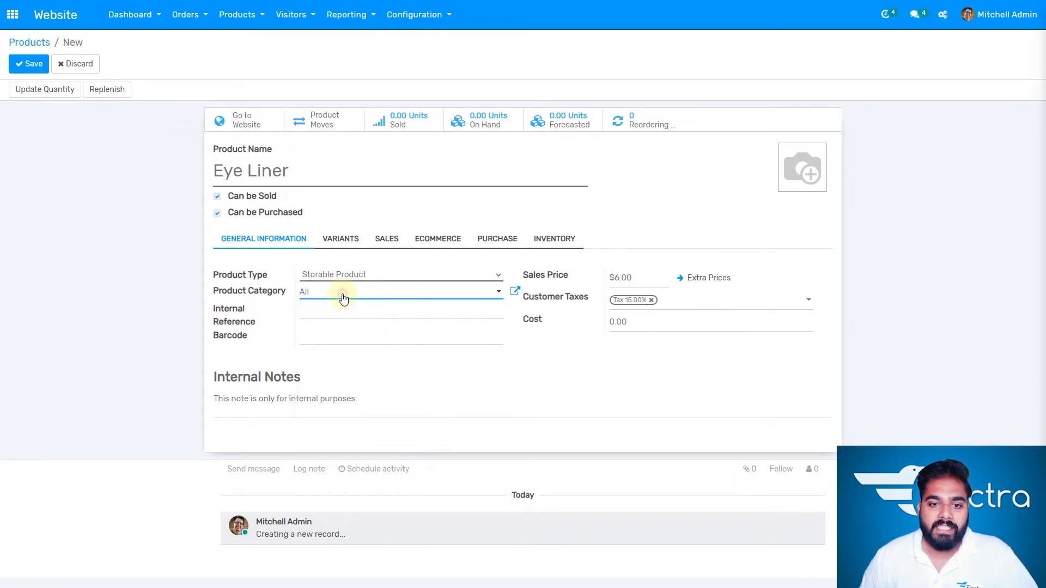
left_click(651, 300)
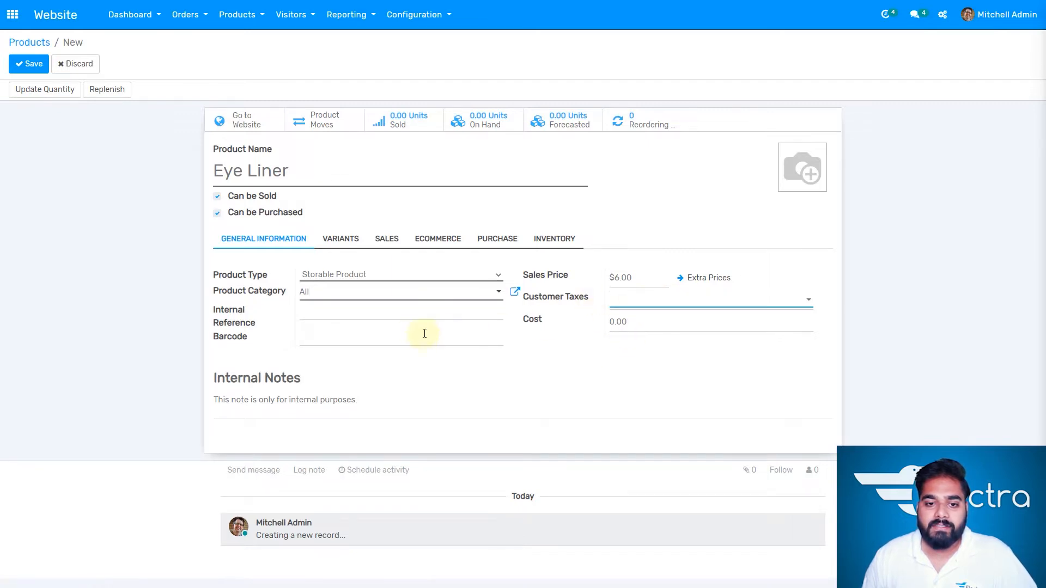
Examine the product's barcode, internal reference and cost fields, its variants, and its invoicing, optional product and sales description settings.
left_click(363, 334)
left_click(367, 312)
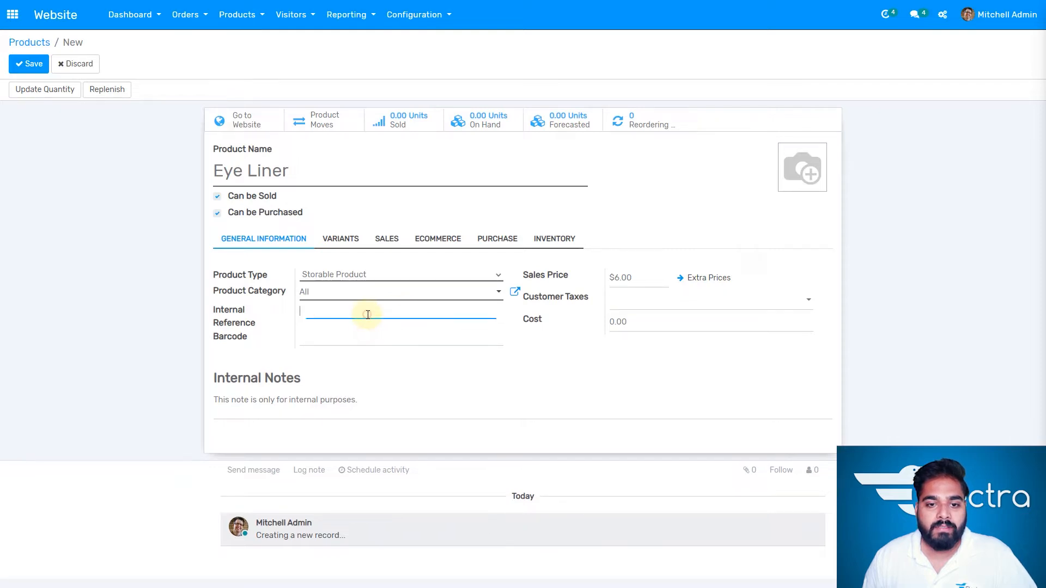
left_click(652, 325)
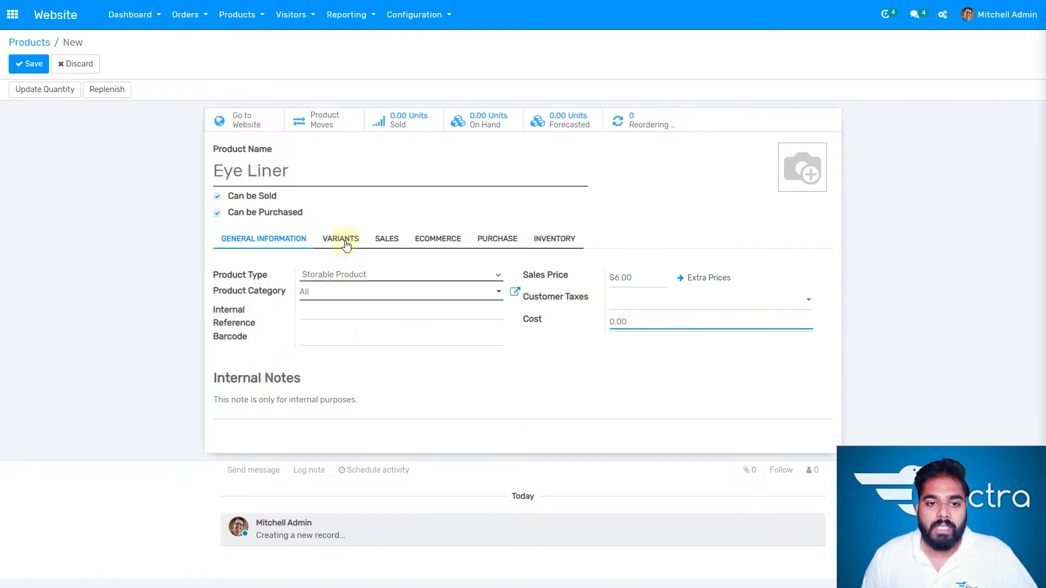
left_click(346, 245)
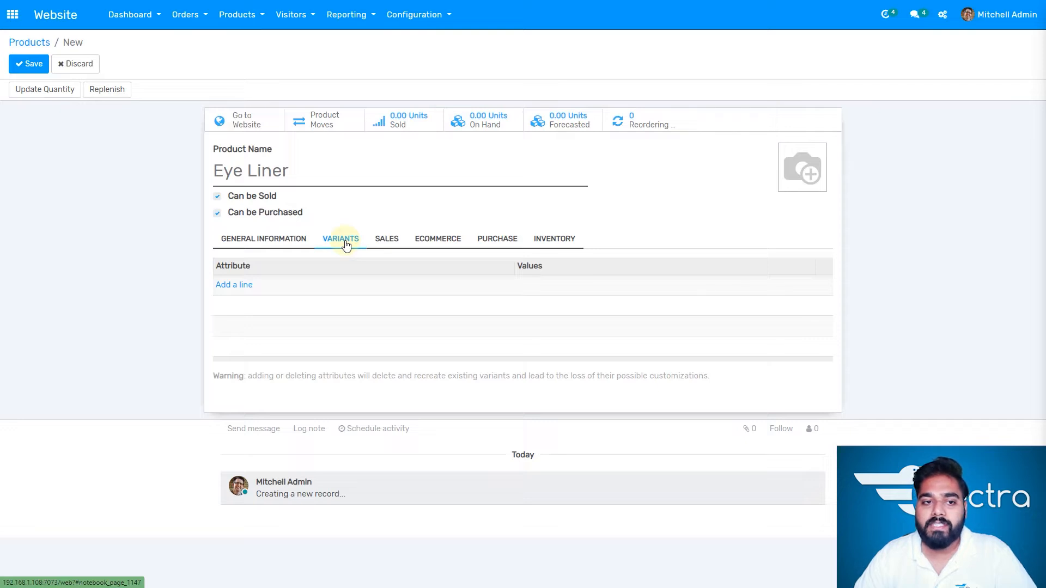
left_click(392, 239)
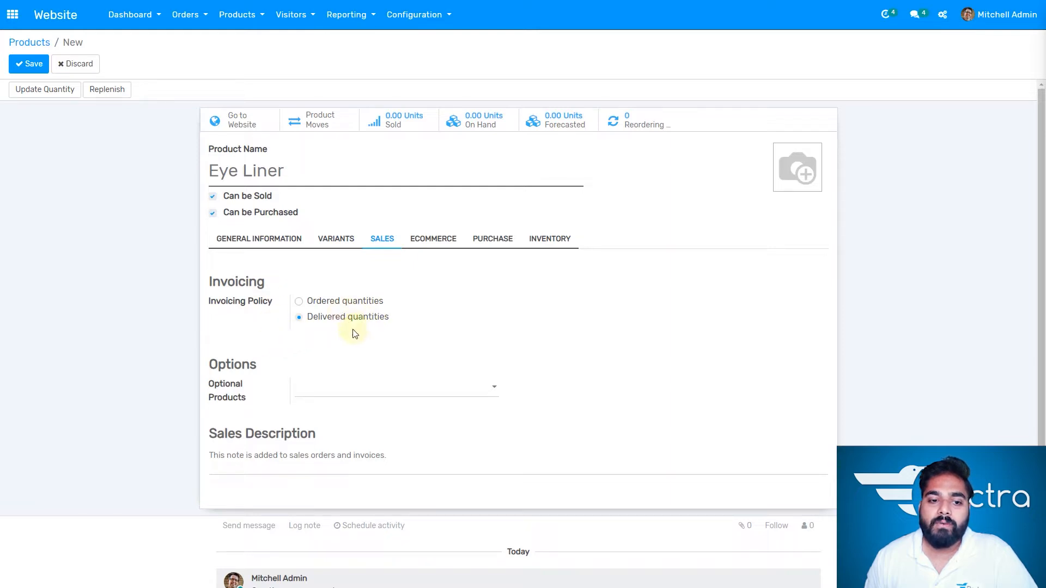
left_click(381, 386)
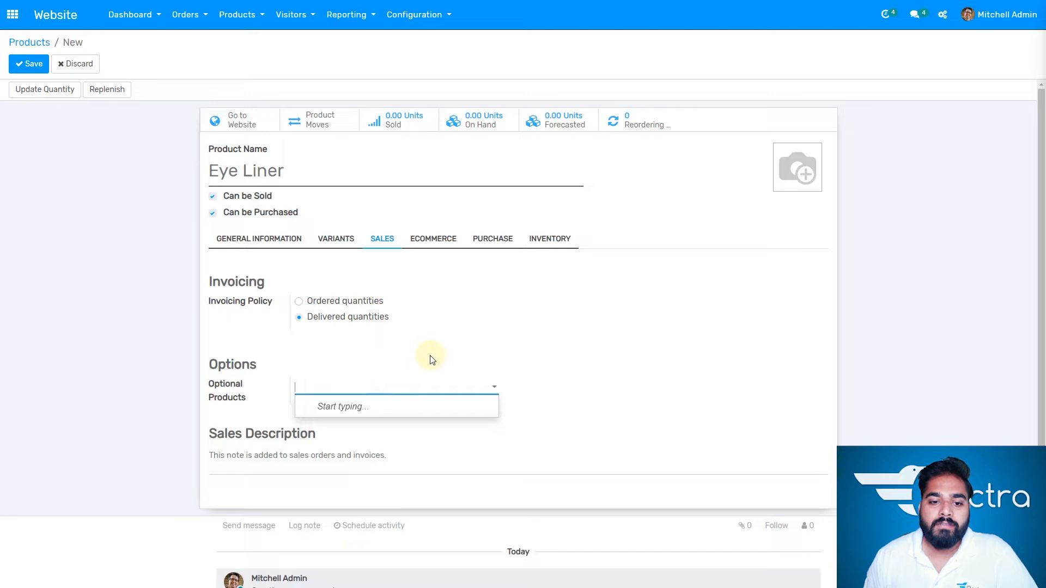
left_click(553, 365)
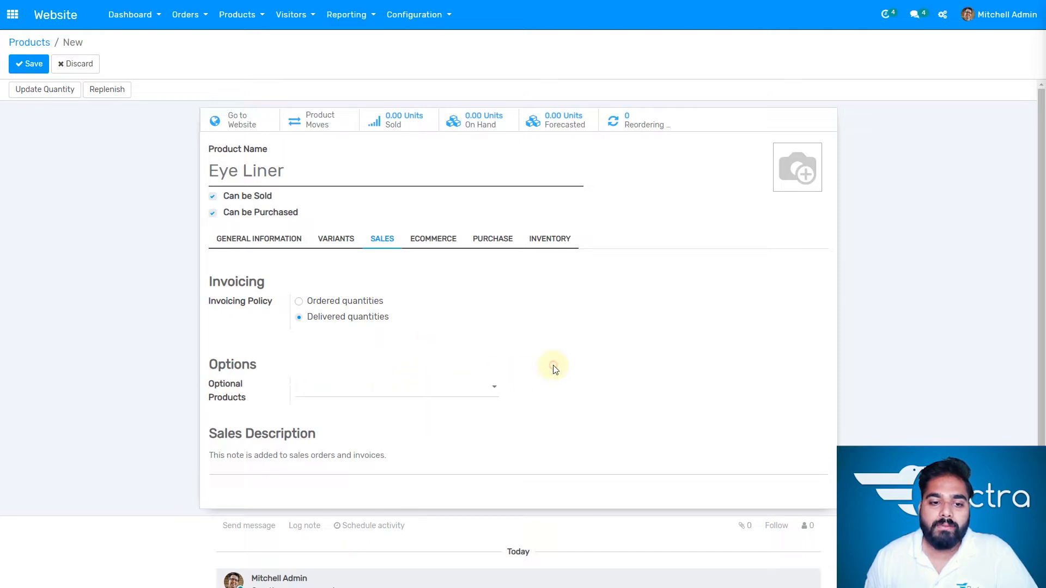
left_click(345, 455)
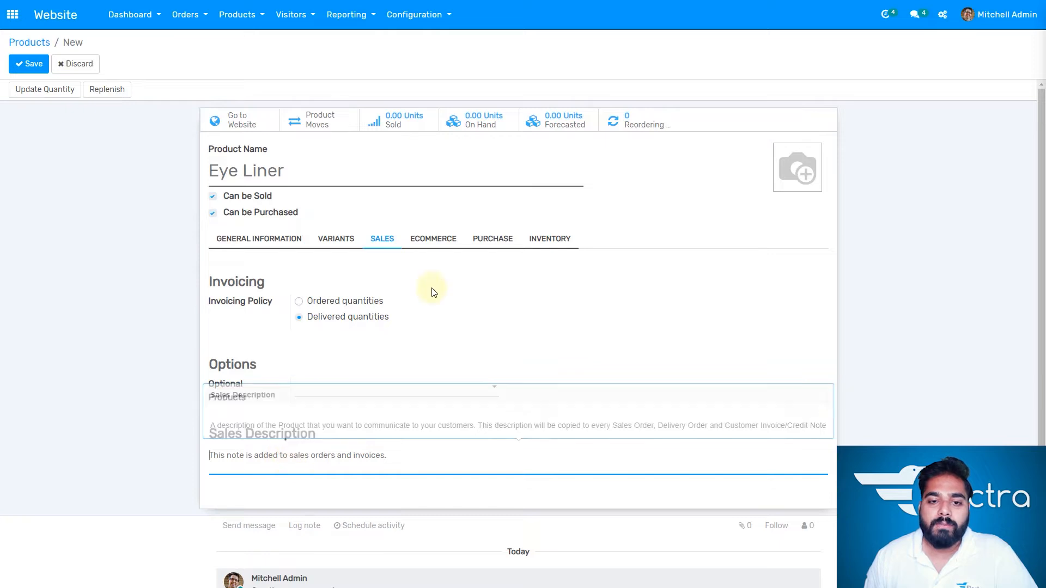
Examine the product's eCommerce website, category and availability options, its vendor taxes, and its inventory and logistics settings.
left_click(439, 240)
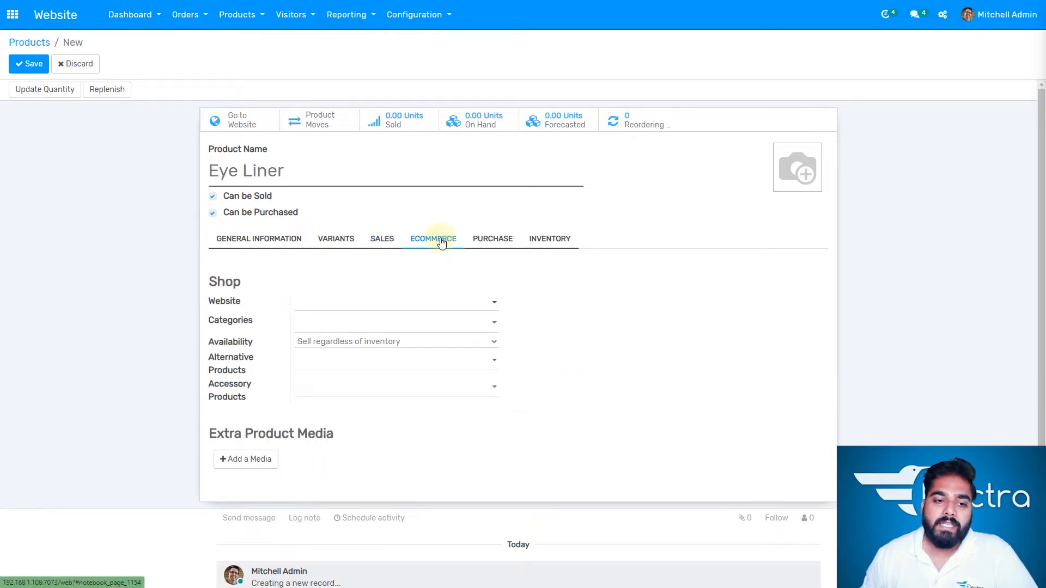
left_click(441, 304)
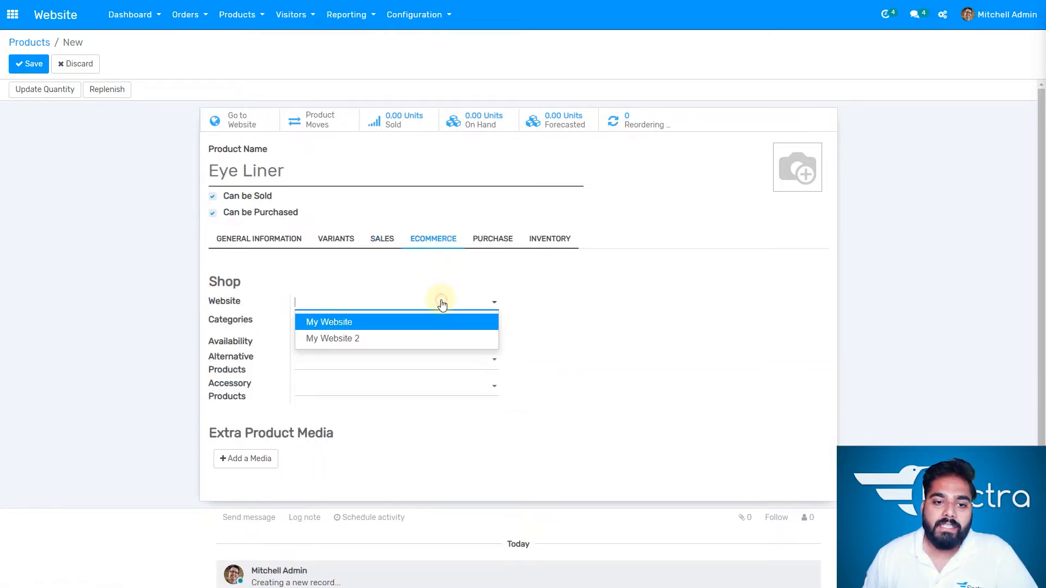
left_click(572, 284)
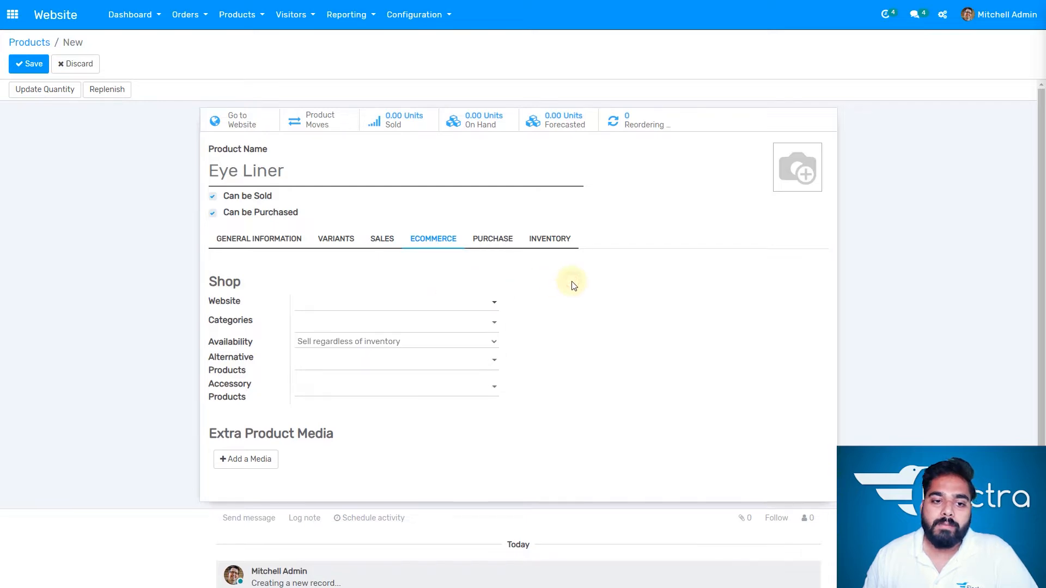
left_click(394, 329)
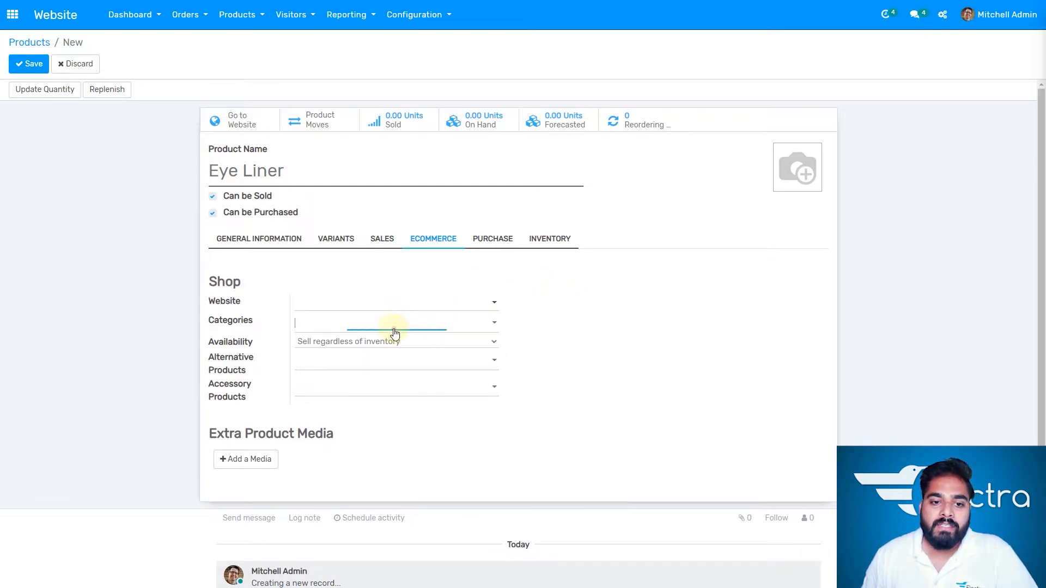
left_click(549, 319)
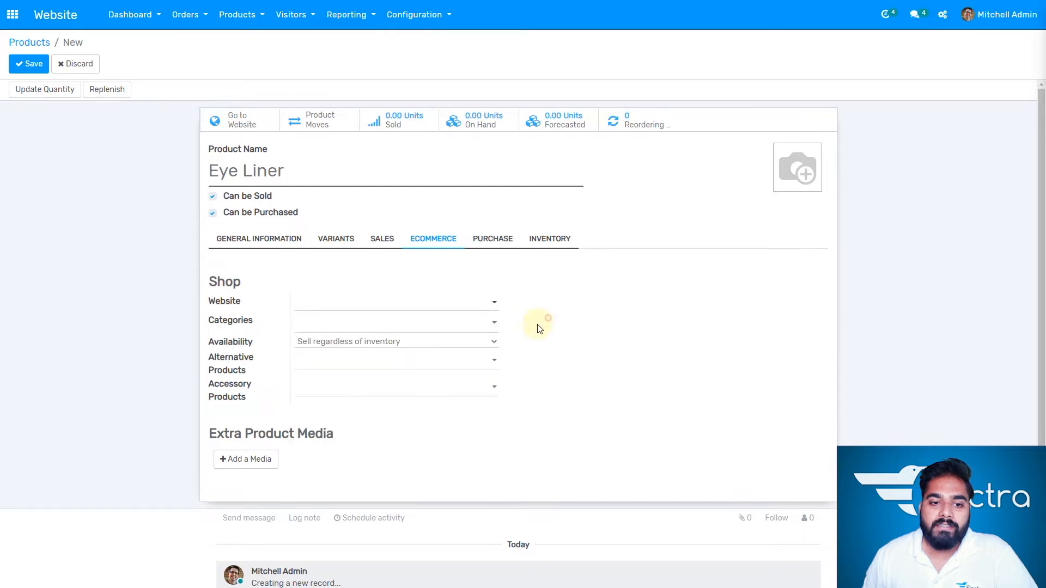
left_click(410, 346)
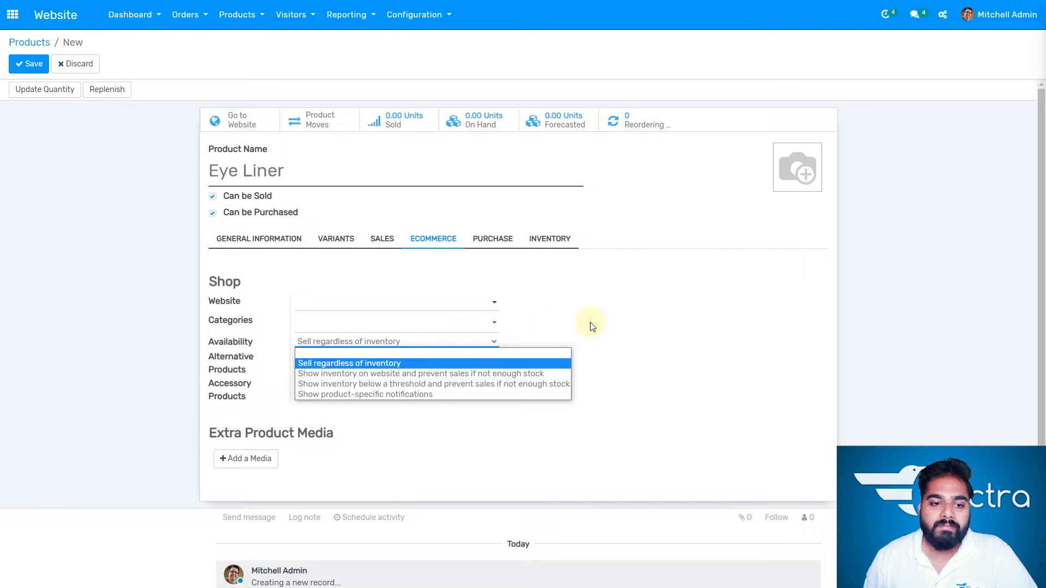
left_click(687, 357)
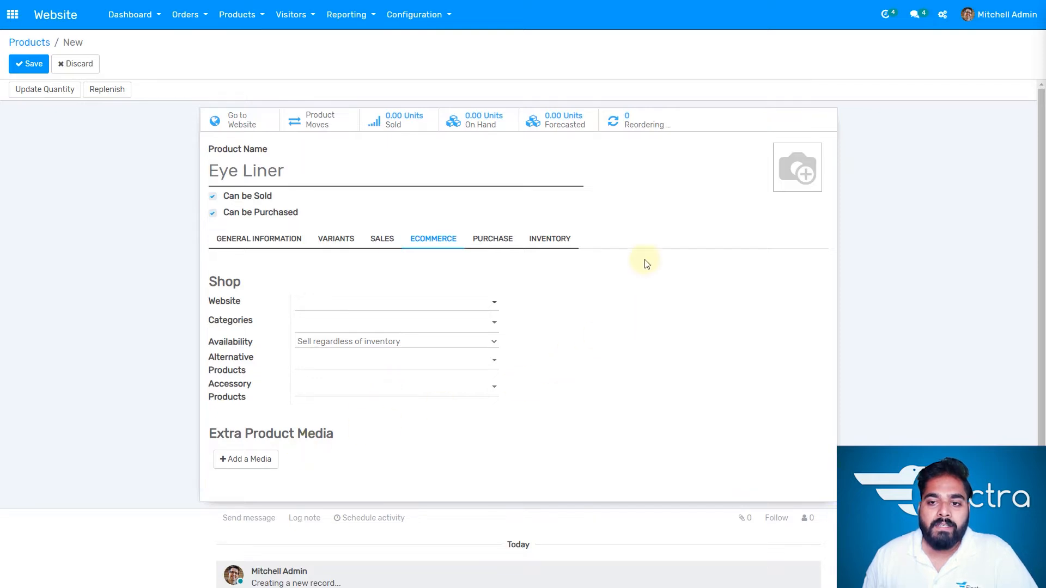
left_click(495, 237)
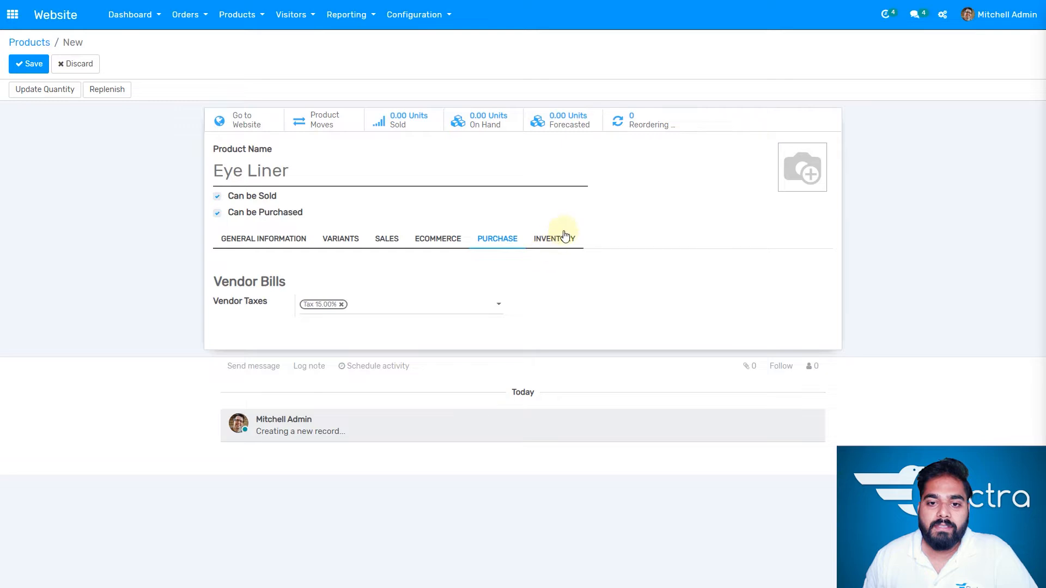
left_click(559, 241)
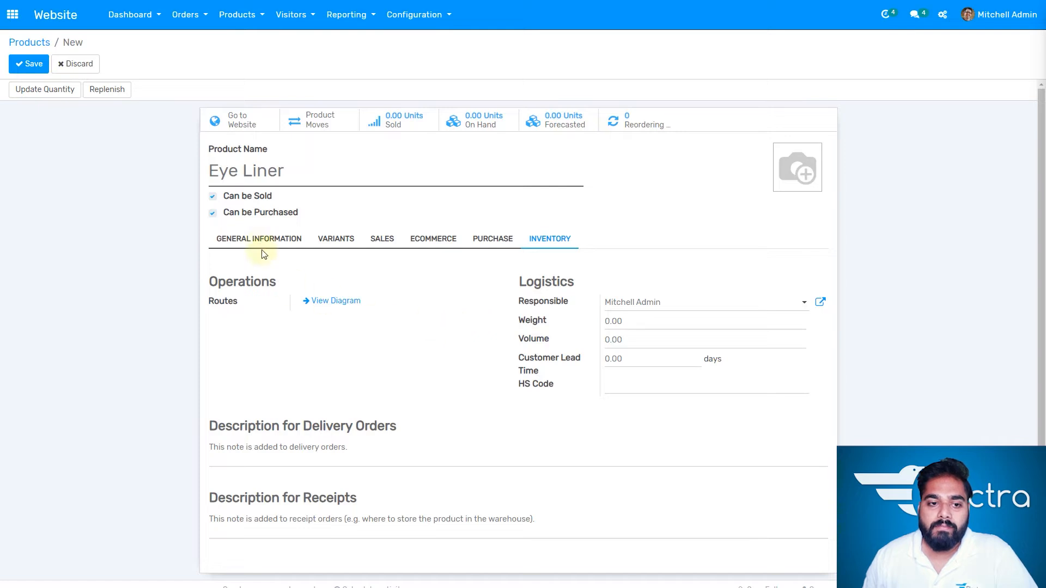
Upload the eyeliner picture from the Beauty folder inside the image folder as the product's main image.
mouse_move(777, 178)
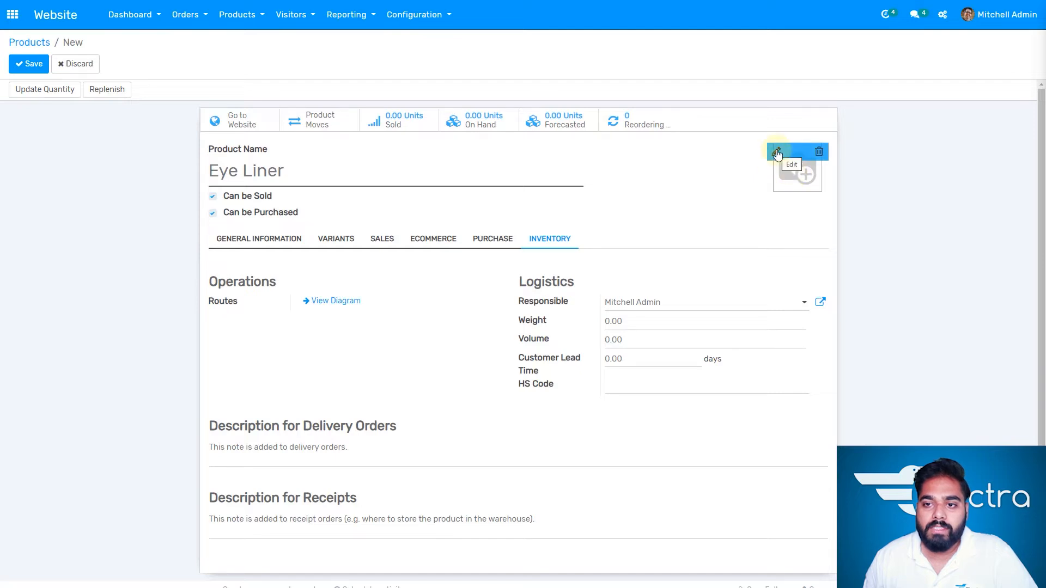
left_click(777, 154)
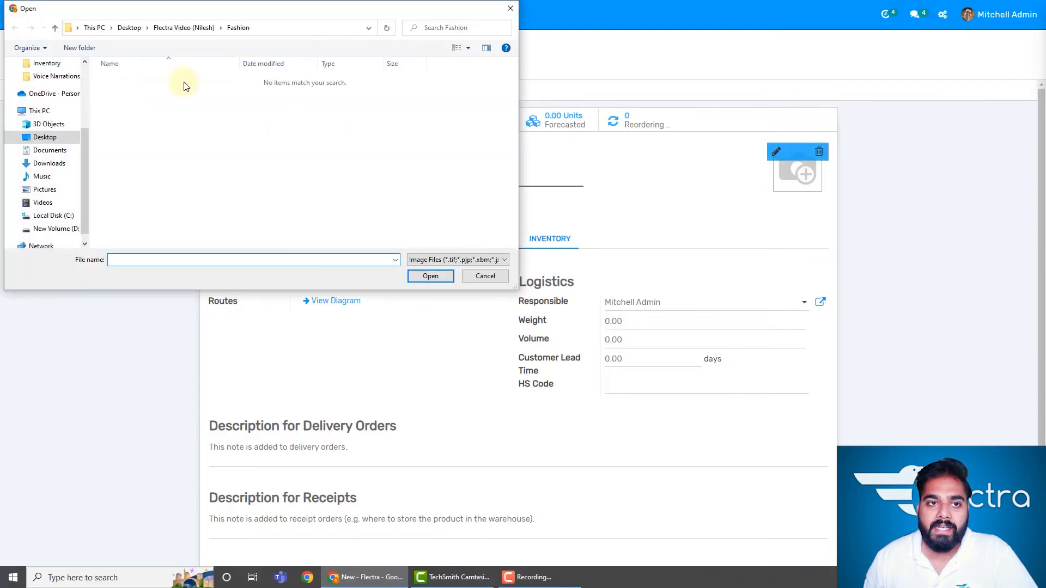
left_click(186, 28)
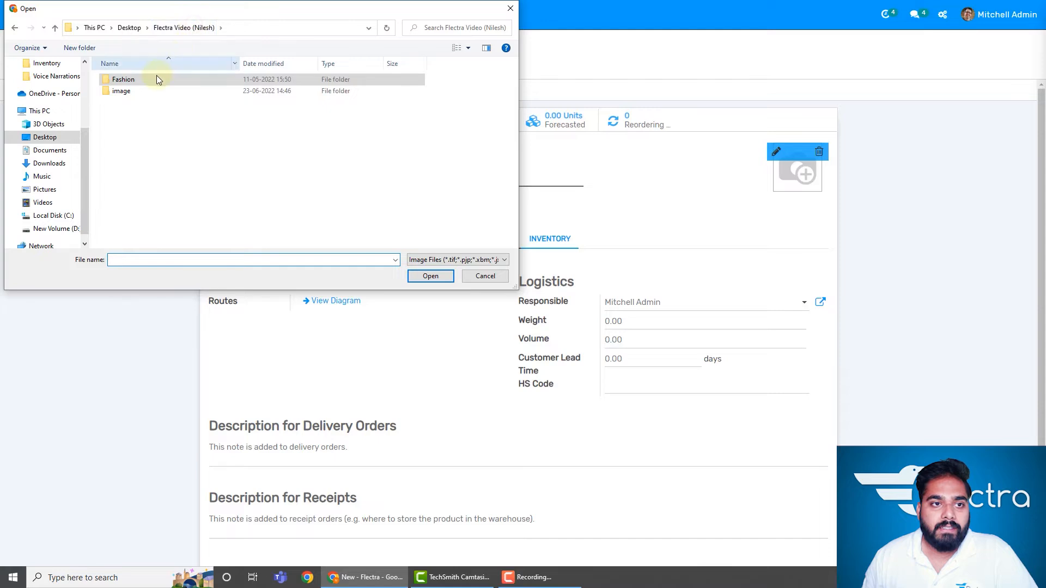
left_click(141, 92)
double_click(140, 90)
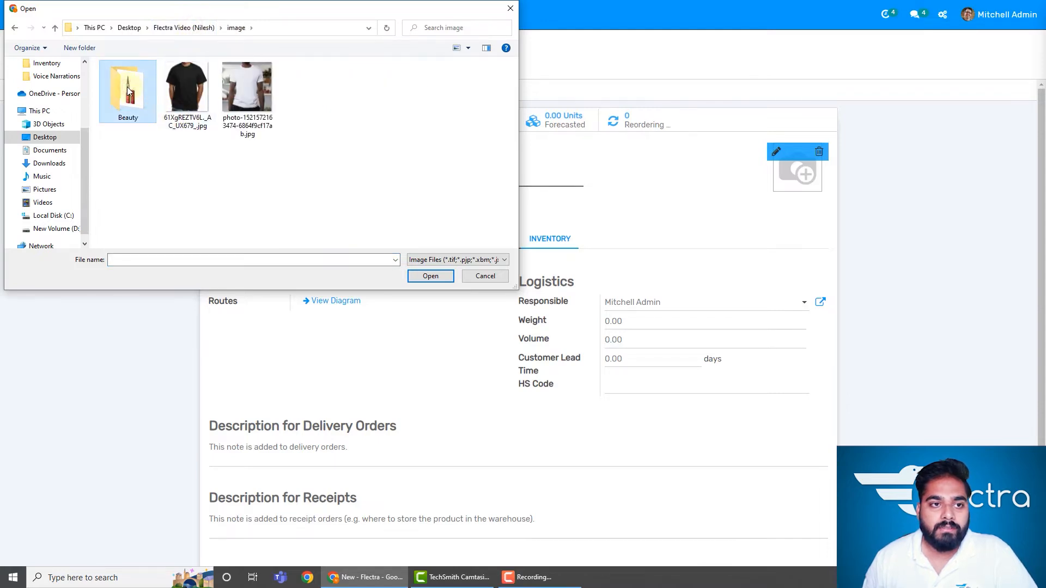
double_click(127, 91)
double_click(126, 86)
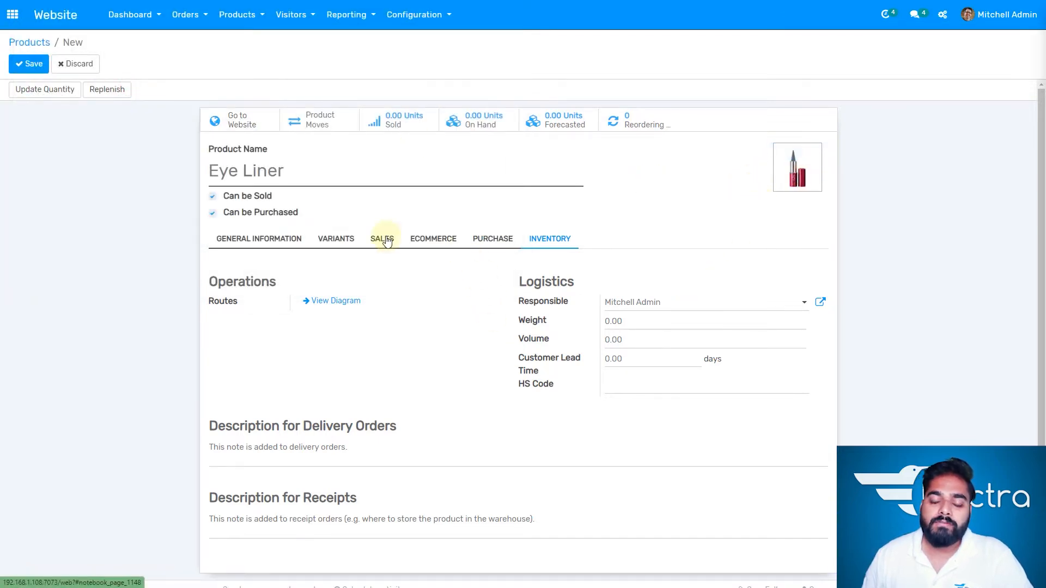
Review the product's eCommerce and general information settings, then view its sales analysis and return to the product.
left_click(456, 243)
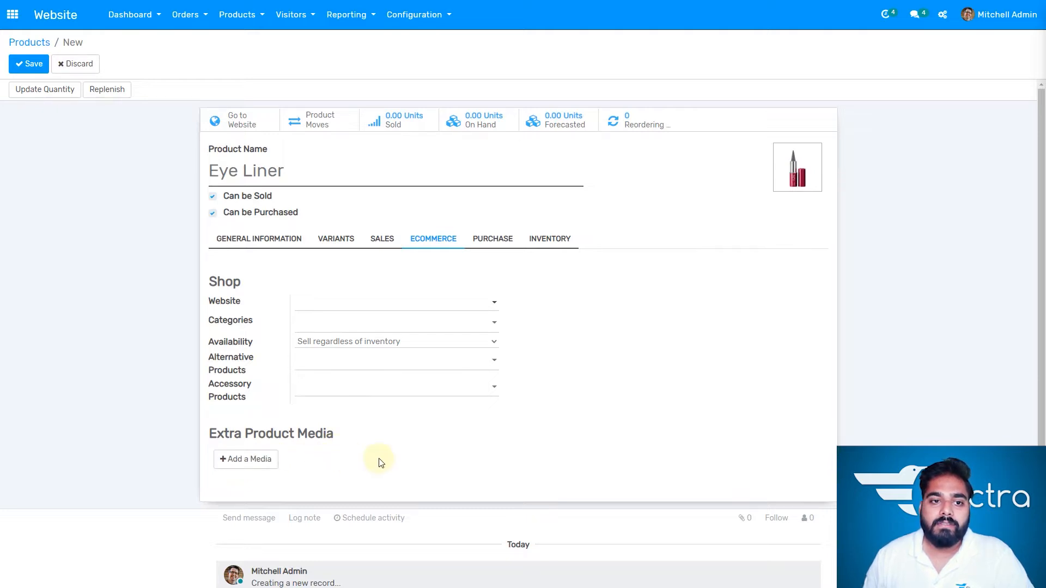
left_click(277, 239)
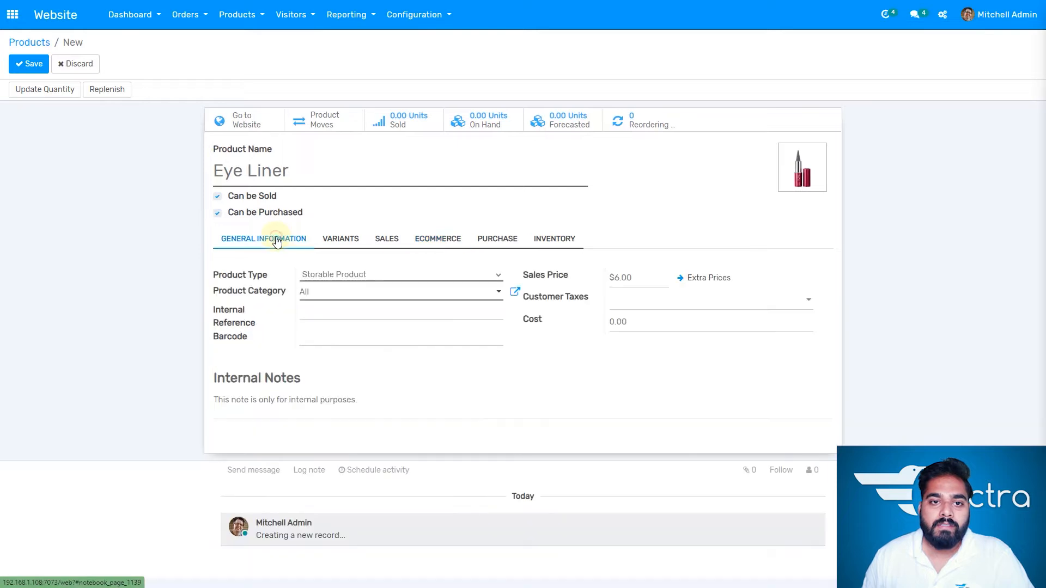
mouse_move(817, 188)
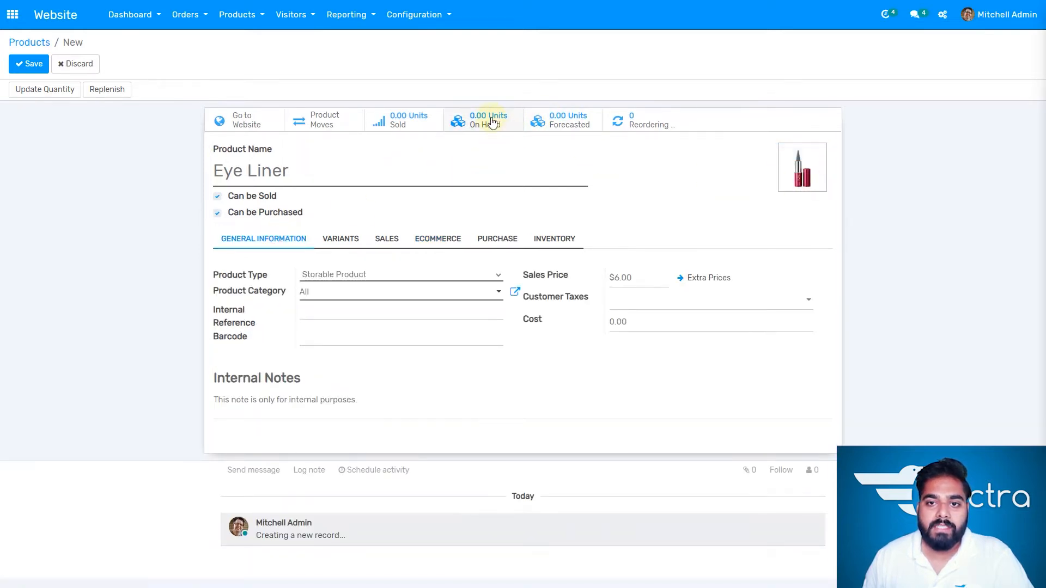
left_click(417, 121)
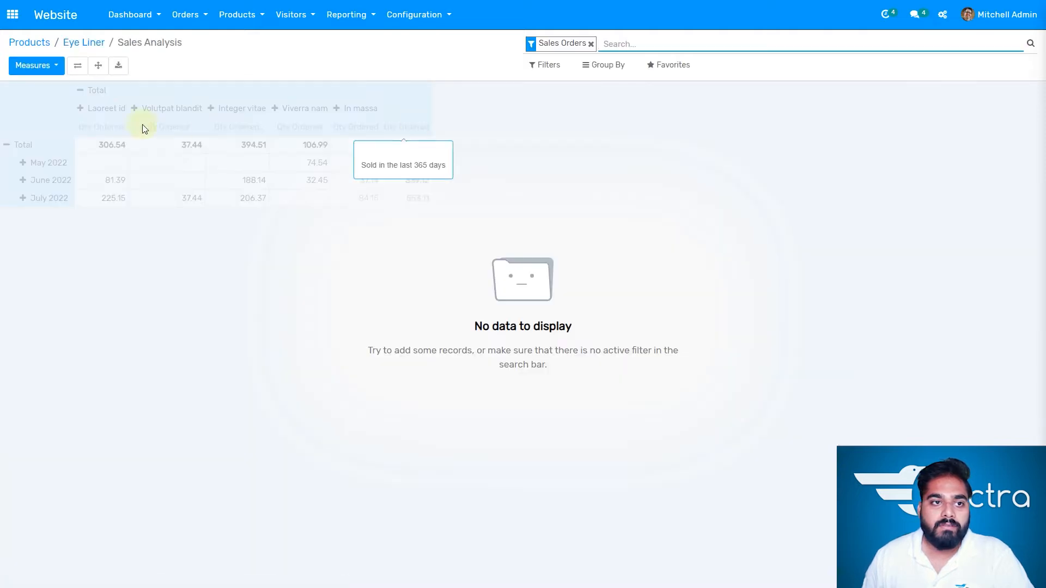
left_click(85, 43)
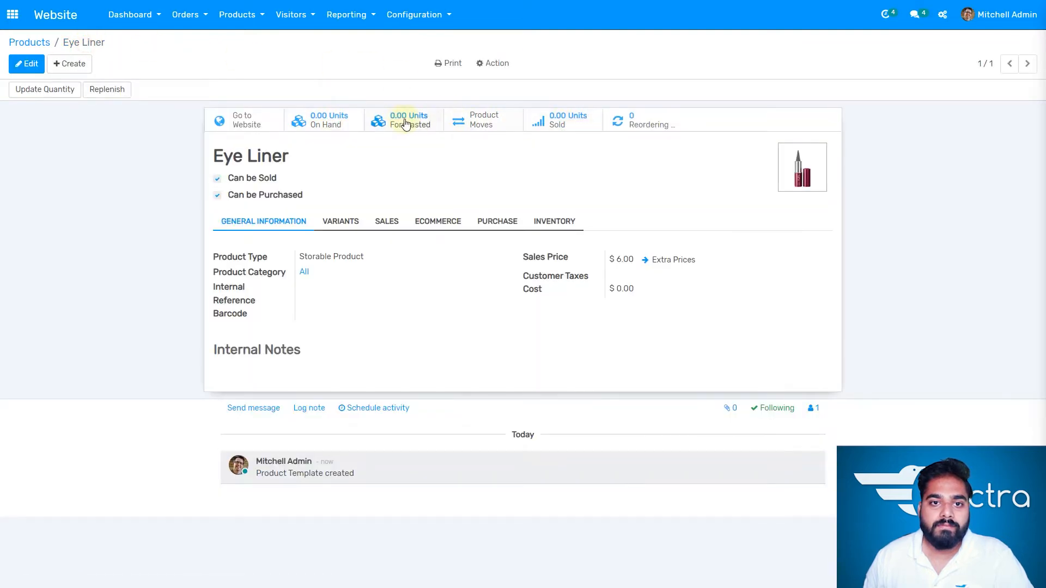
Set the Eye Liner product's on-hand quantity to 10 and save the stock line.
left_click(319, 121)
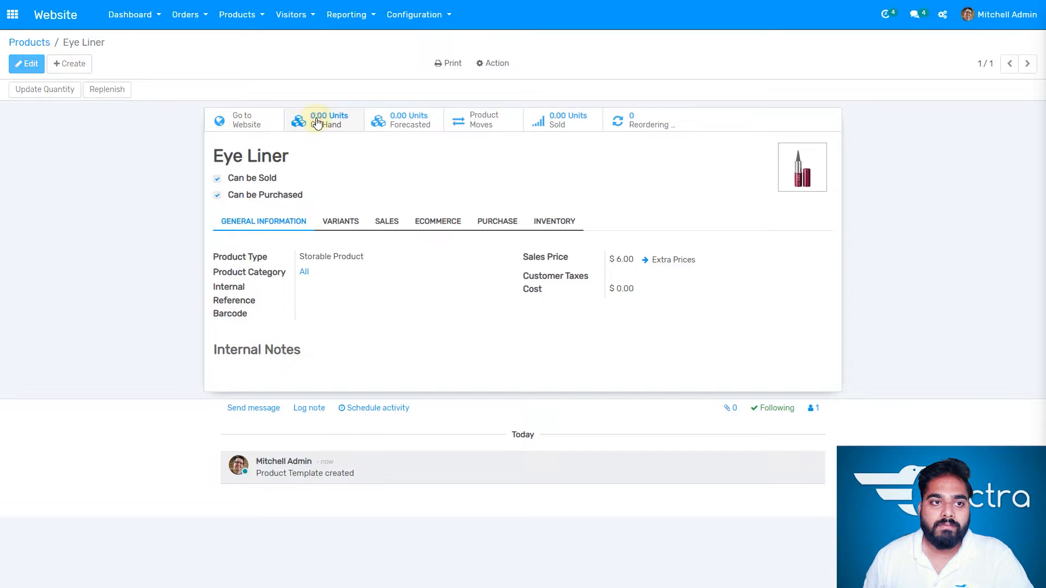
left_click(34, 65)
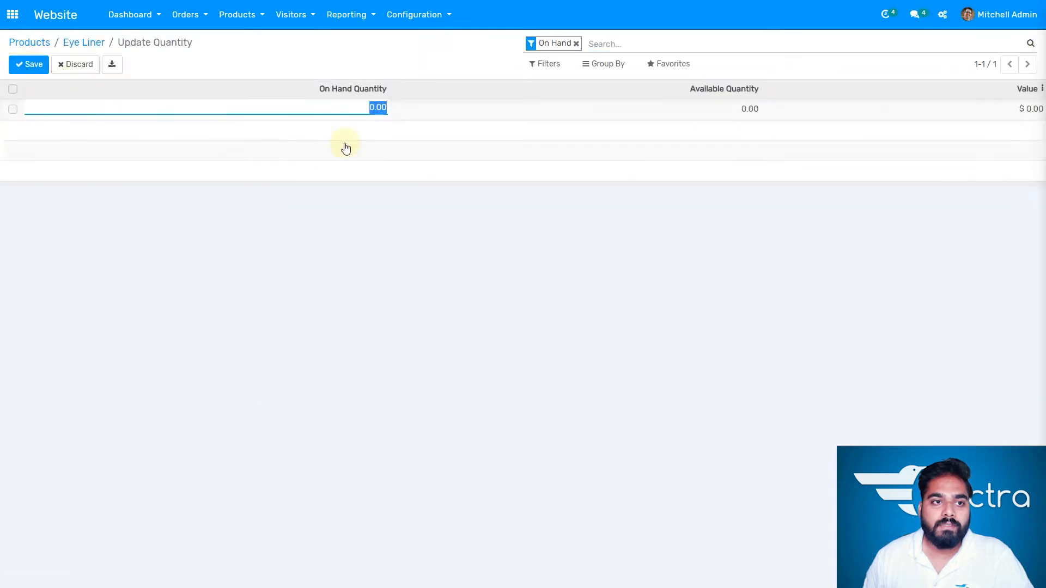
left_click(294, 109)
left_click_drag(370, 107, 401, 113)
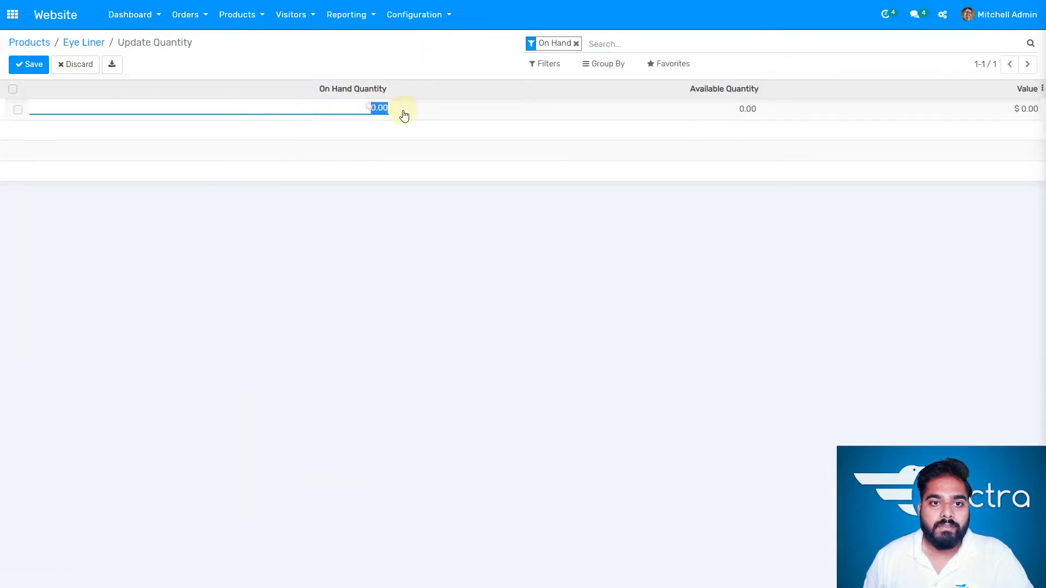
type("10")
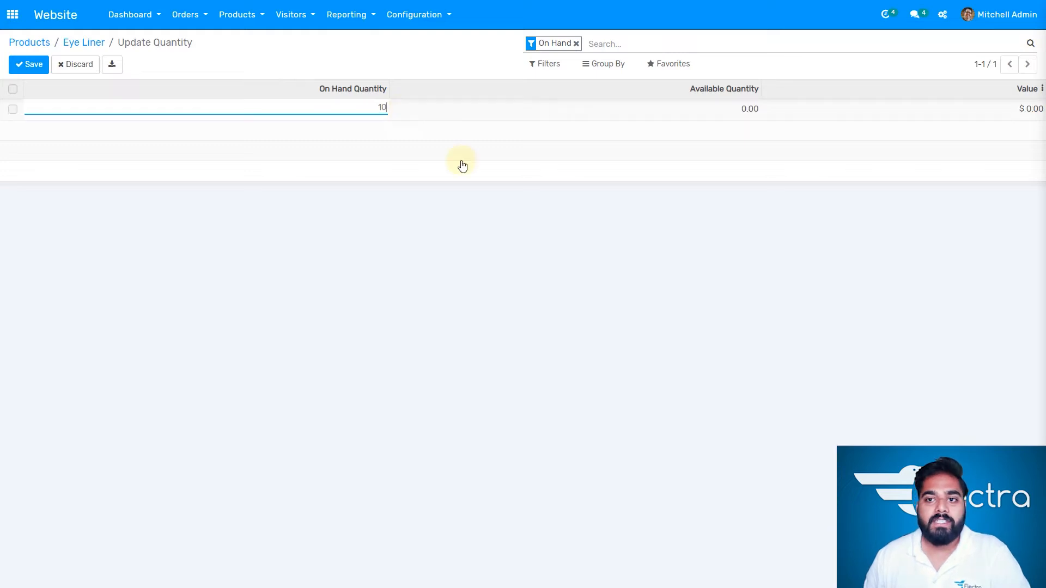
left_click(544, 261)
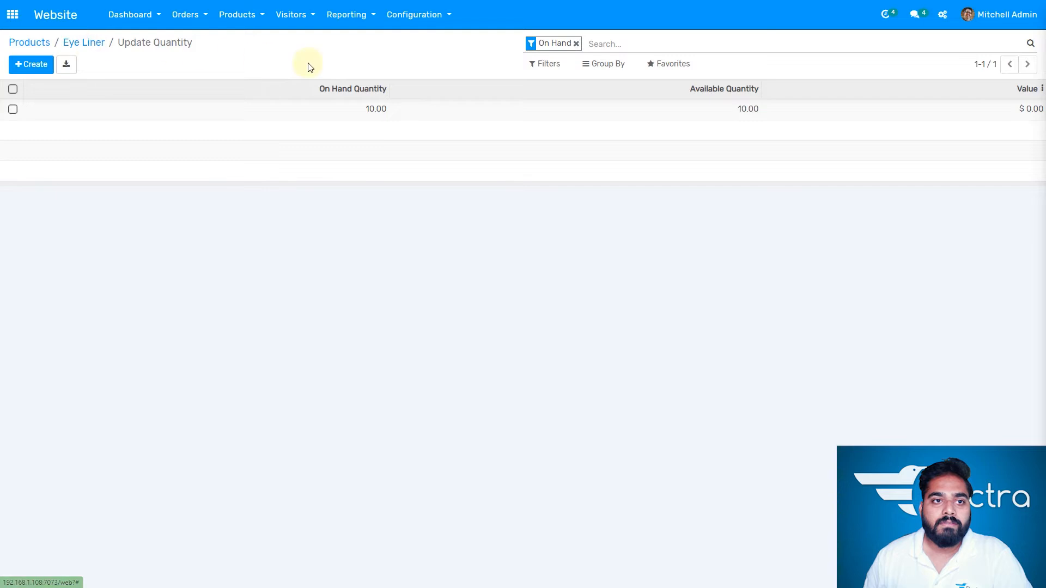
Return to the product list, remove the Published filter and open the Eye Liner product.
left_click(40, 43)
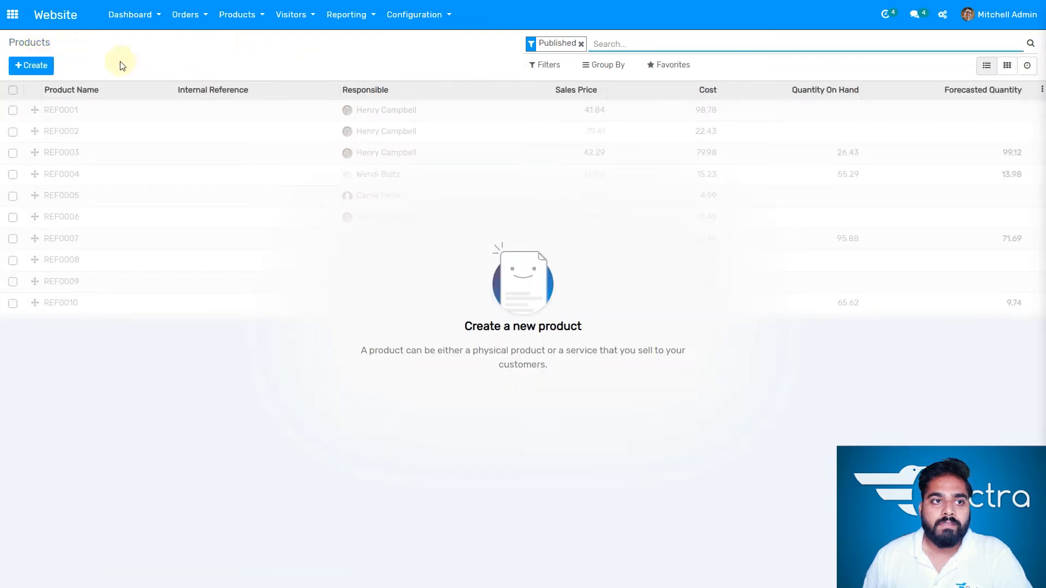
left_click(581, 44)
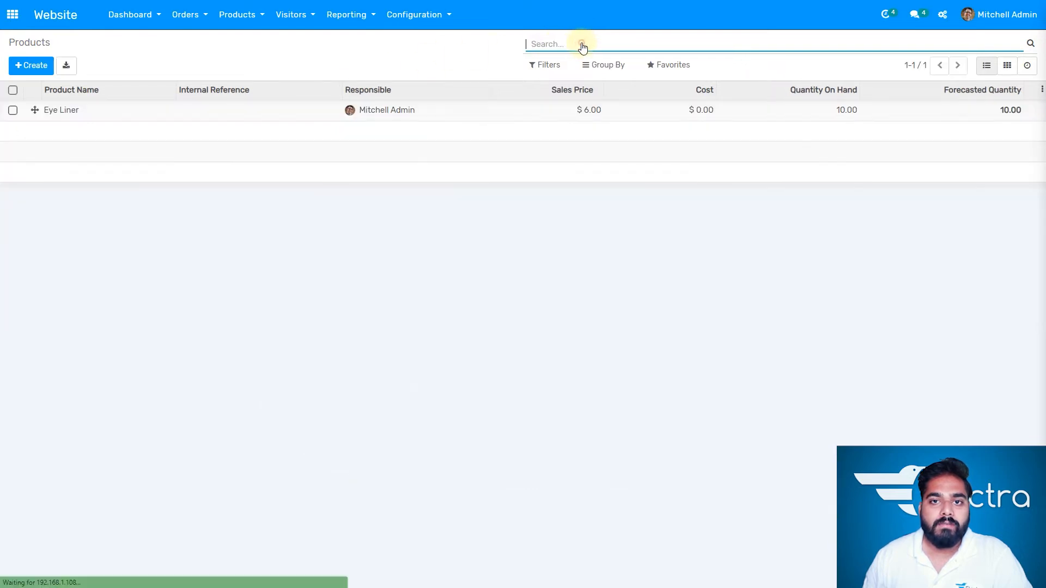
left_click(392, 108)
left_click(38, 72)
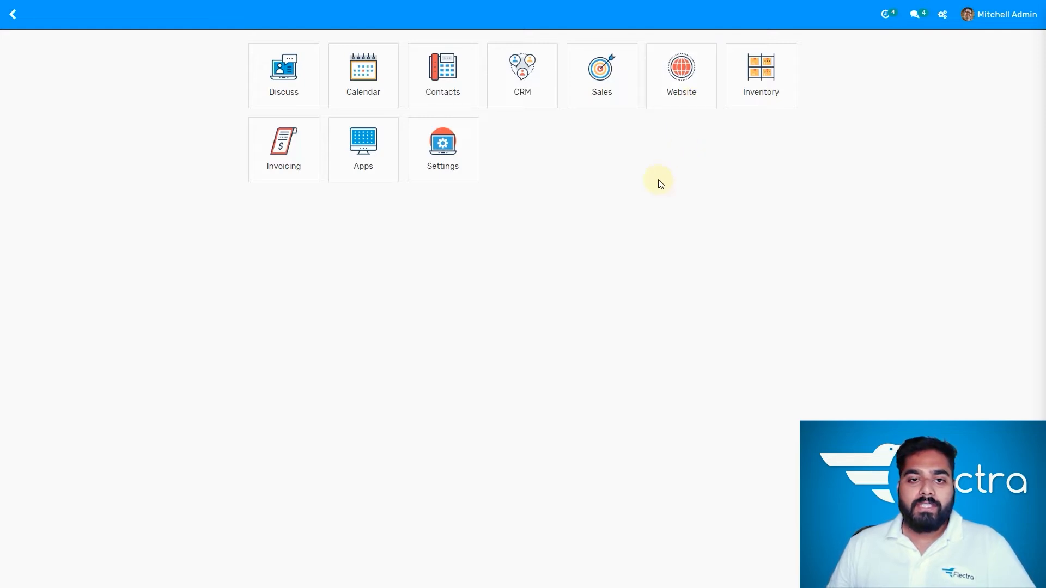
Open the website promotion program "Code for 10% on orders" for editing.
left_click(686, 96)
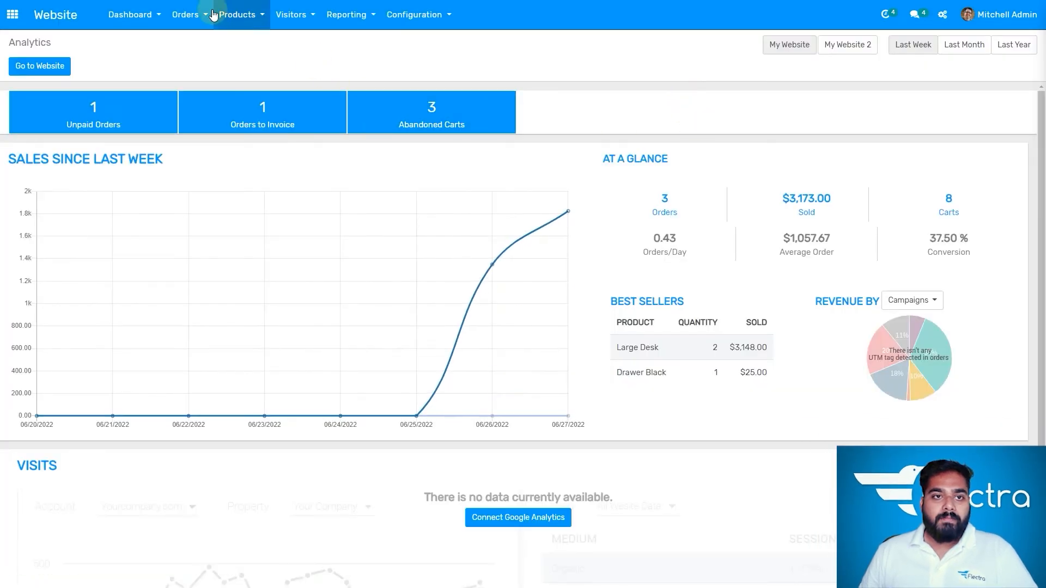
left_click(253, 20)
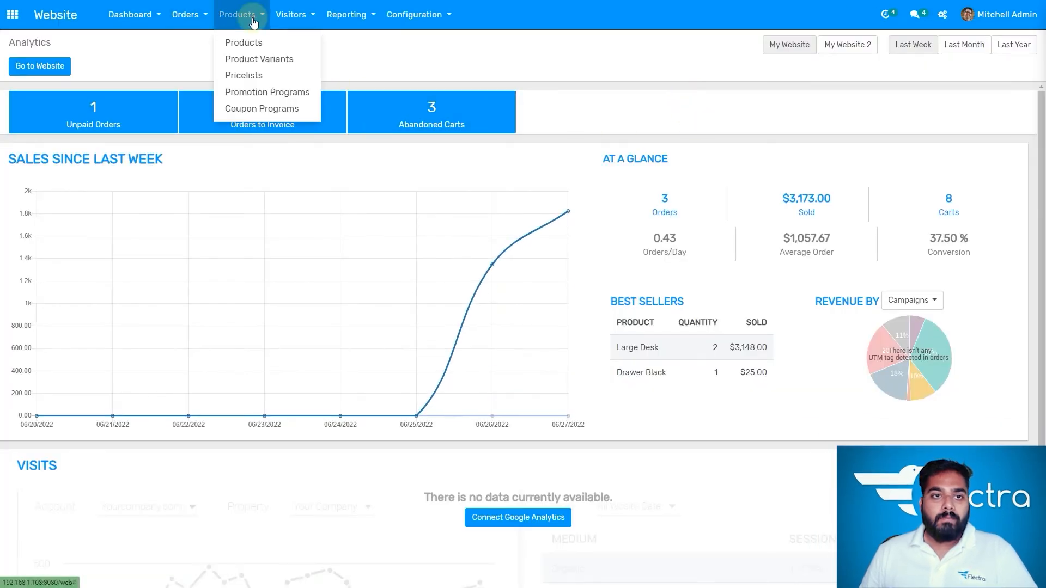
left_click(261, 95)
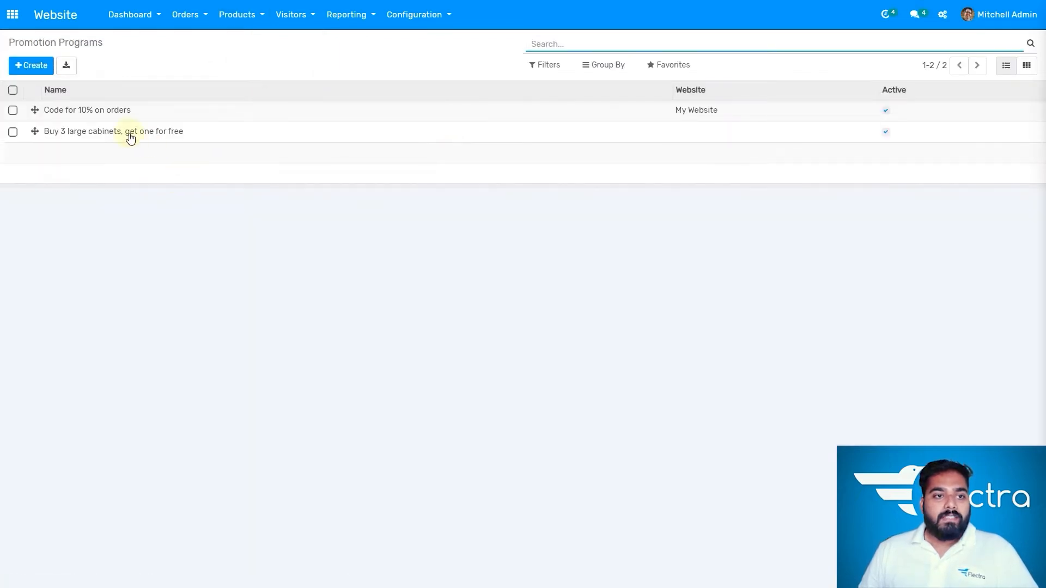
left_click(104, 110)
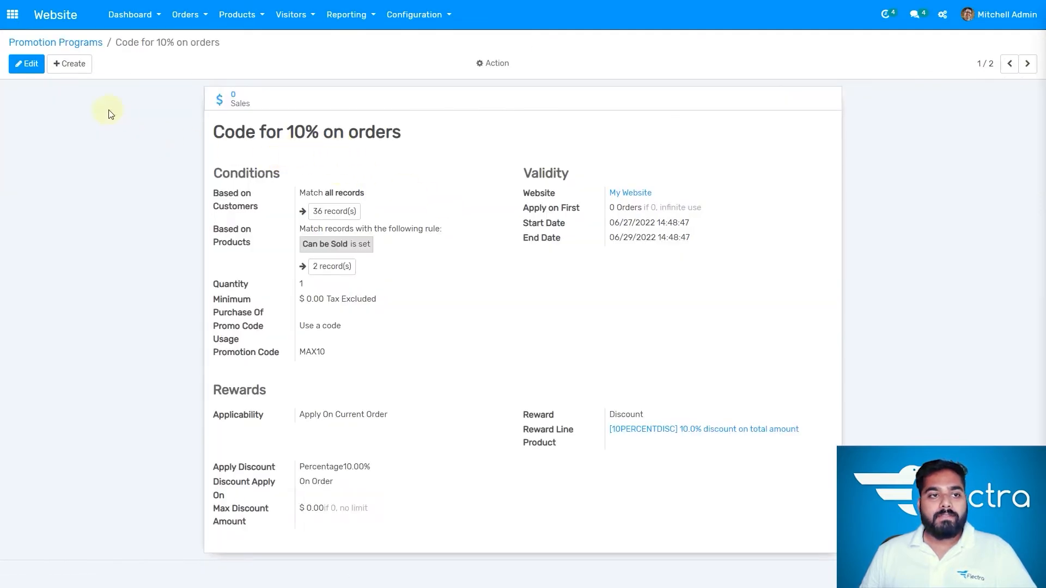
left_click(28, 72)
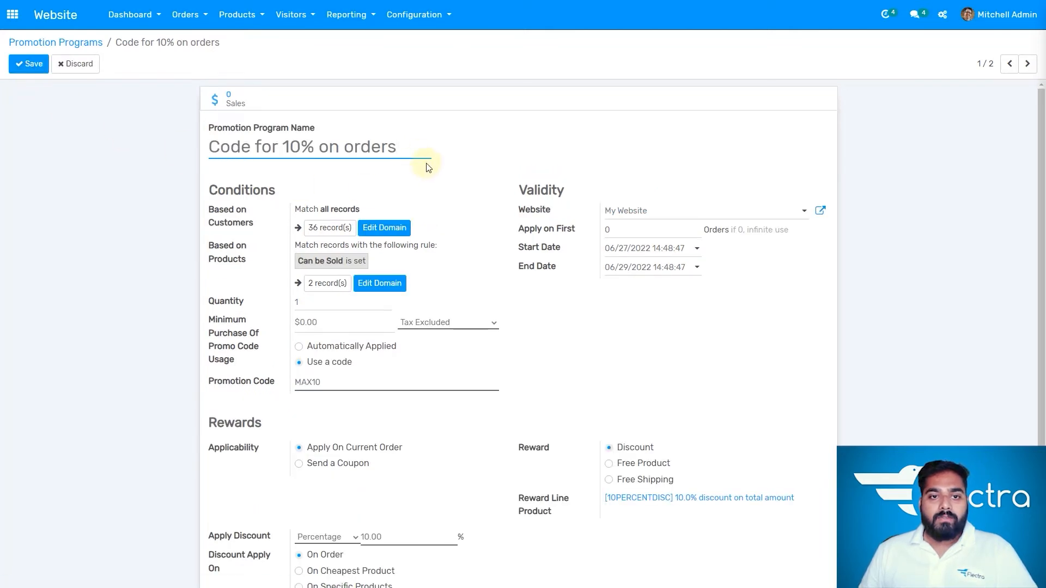
Examine the promotion program's name and the overall layout of its conditions, validity and rewards.
left_click(228, 136)
left_click_drag(227, 135, 194, 147)
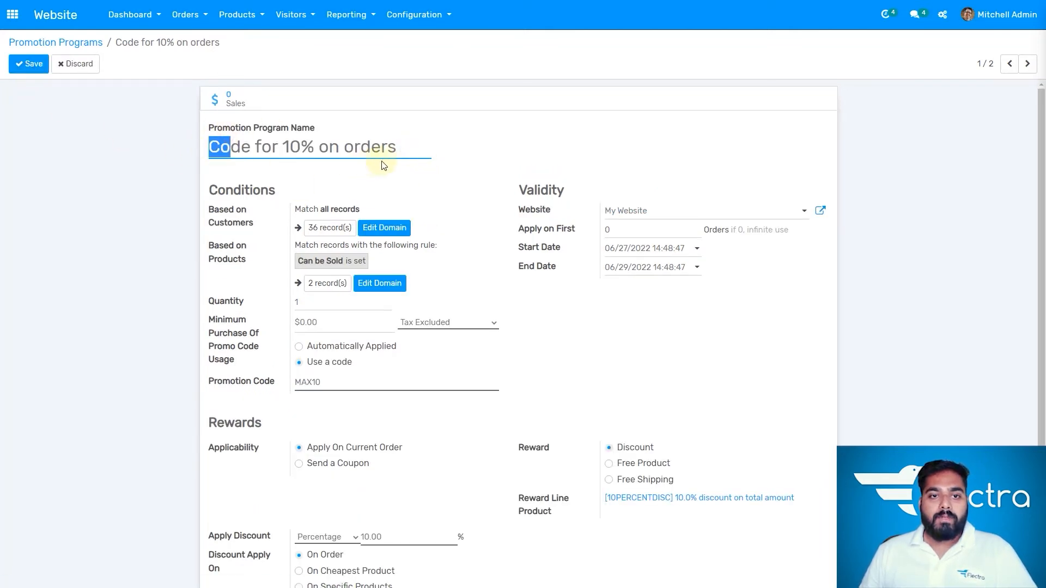
left_click(402, 147)
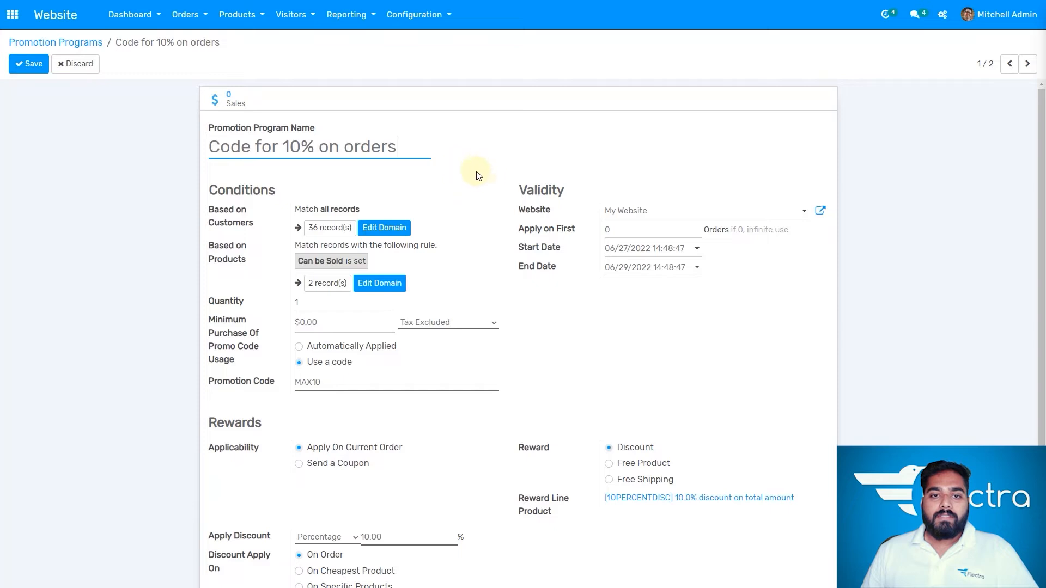
scroll(478, 171, "down", 2)
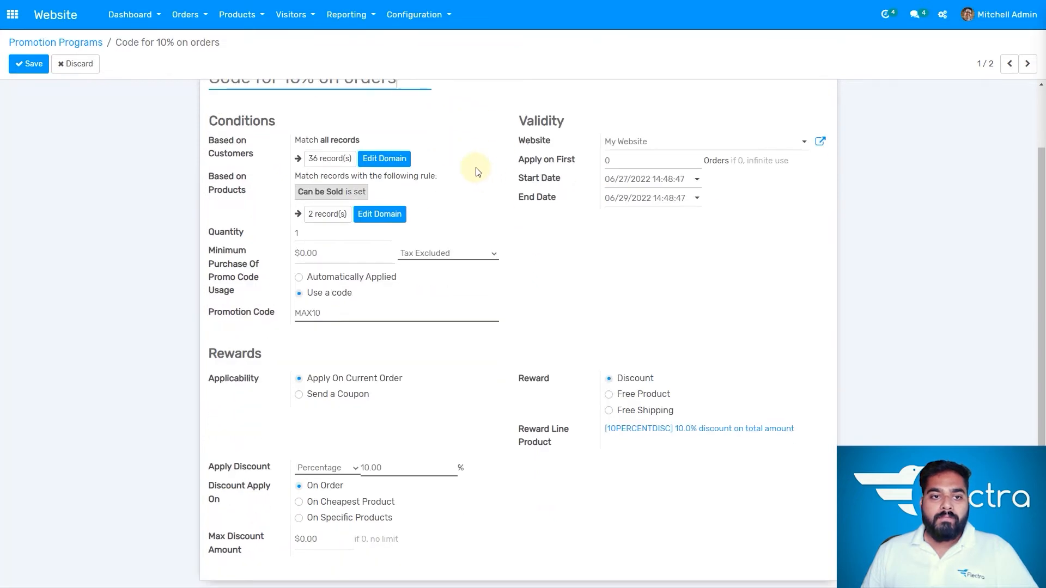
scroll(478, 171, "up", 2)
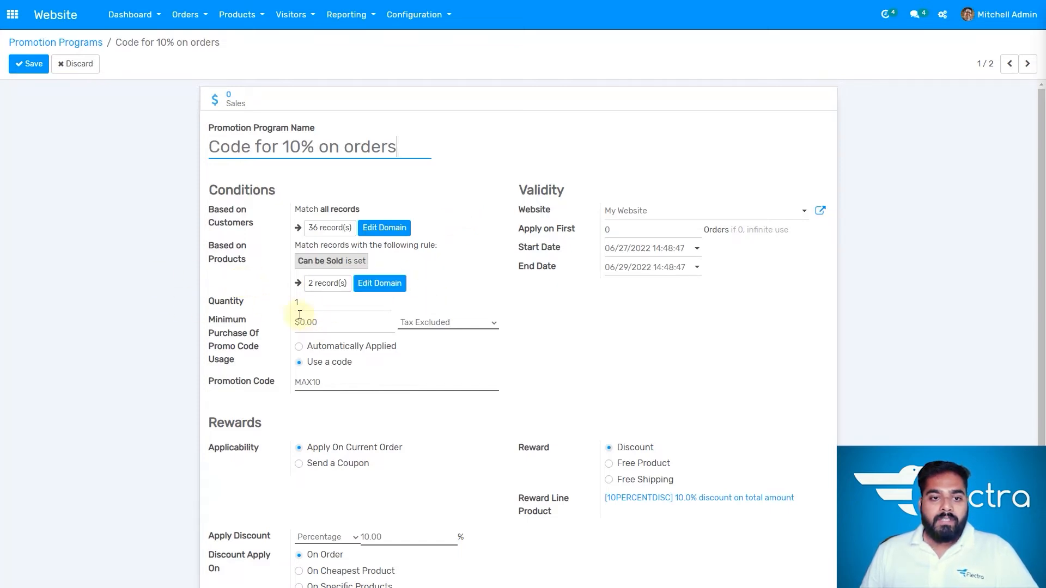
Examine the program's quantity, the tax options for the minimum purchase, and the promotion code.
left_click(312, 304)
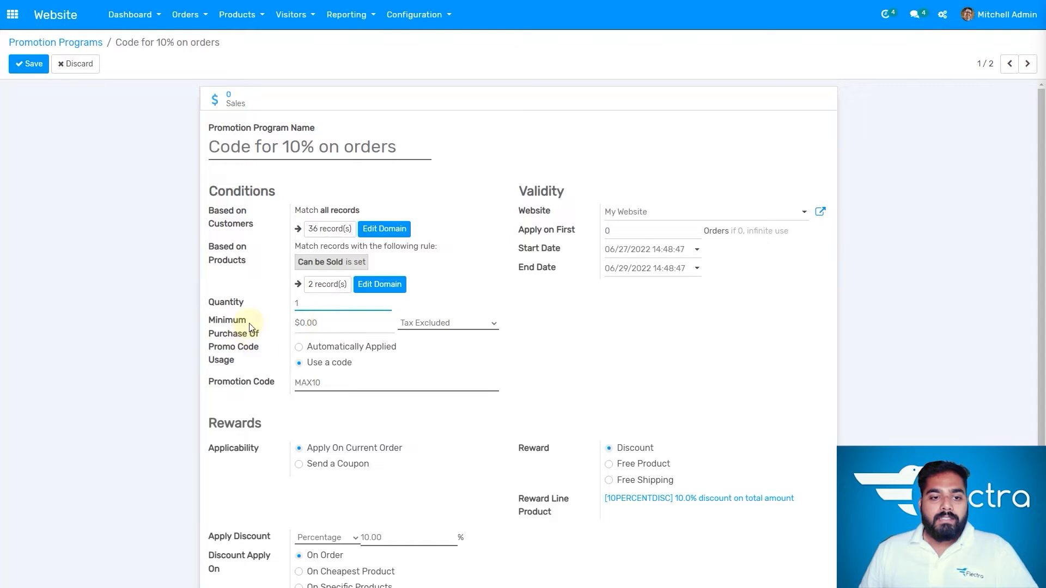
scroll(259, 309, "down", 1)
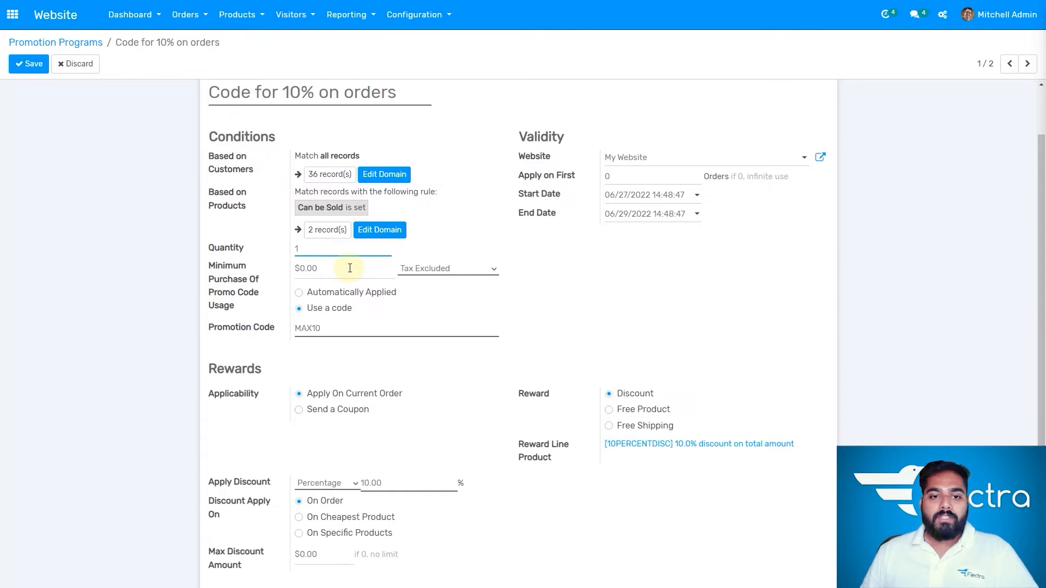
left_click(446, 268)
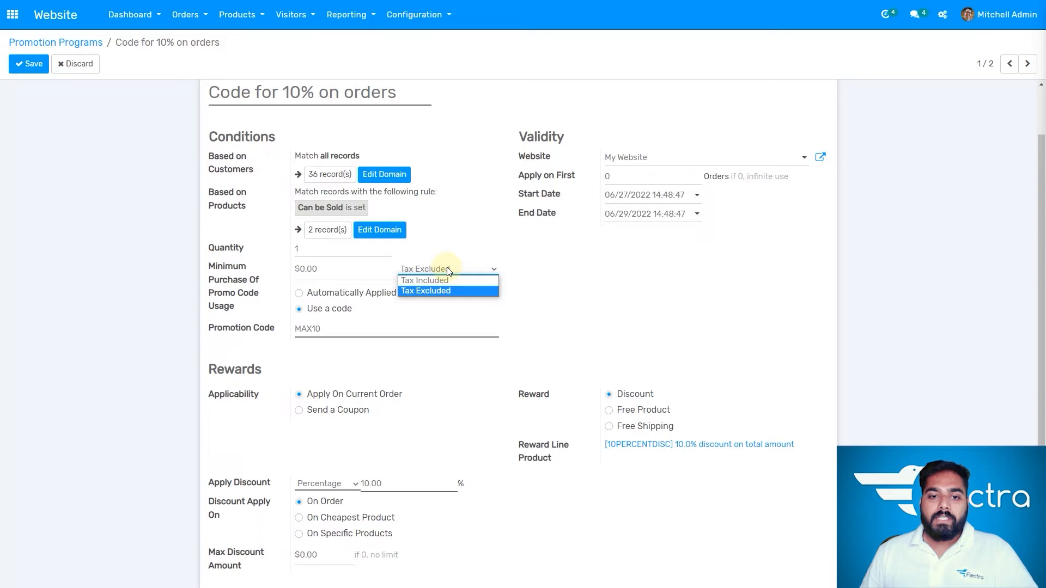
left_click(593, 290)
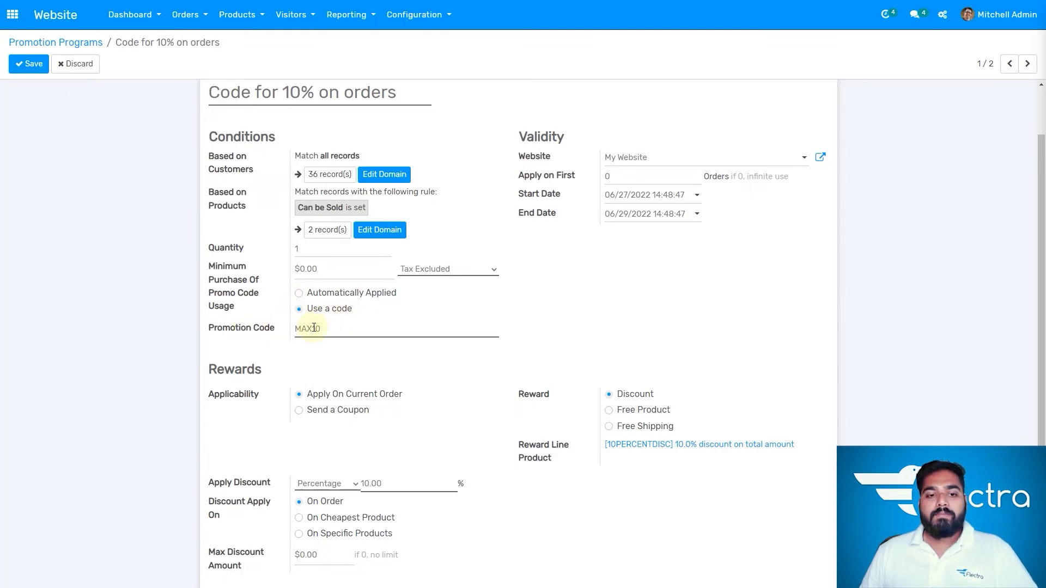
double_click(338, 323)
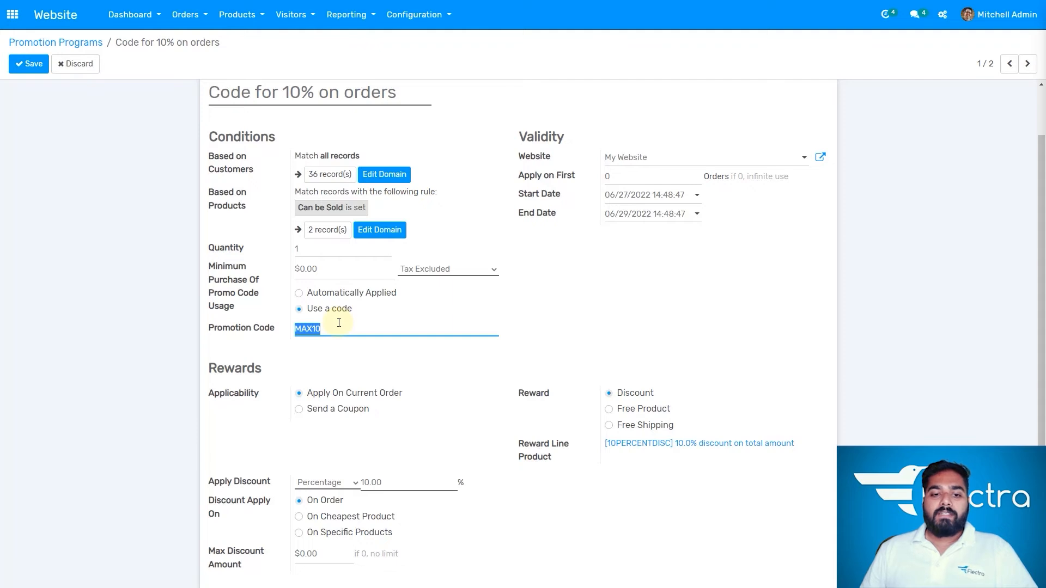
left_click(383, 326)
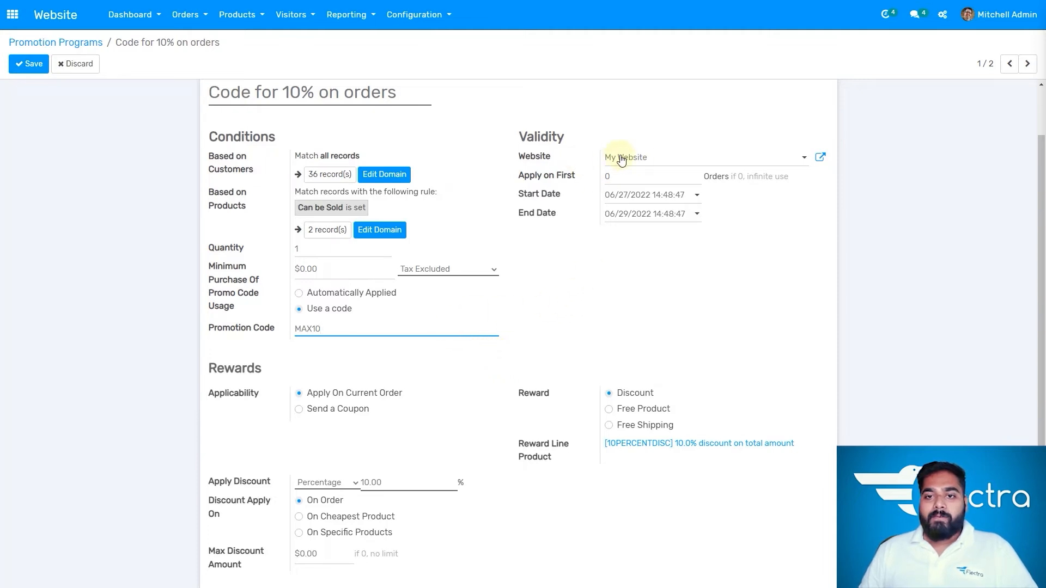
Examine the program's validity settings, including its website, start date and end date.
left_click(668, 163)
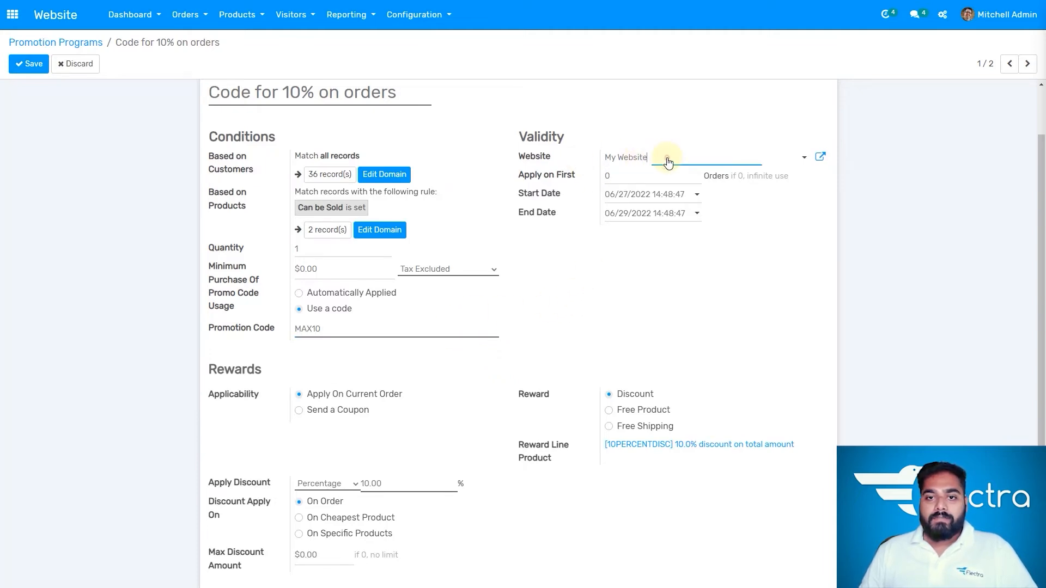
left_click(747, 252)
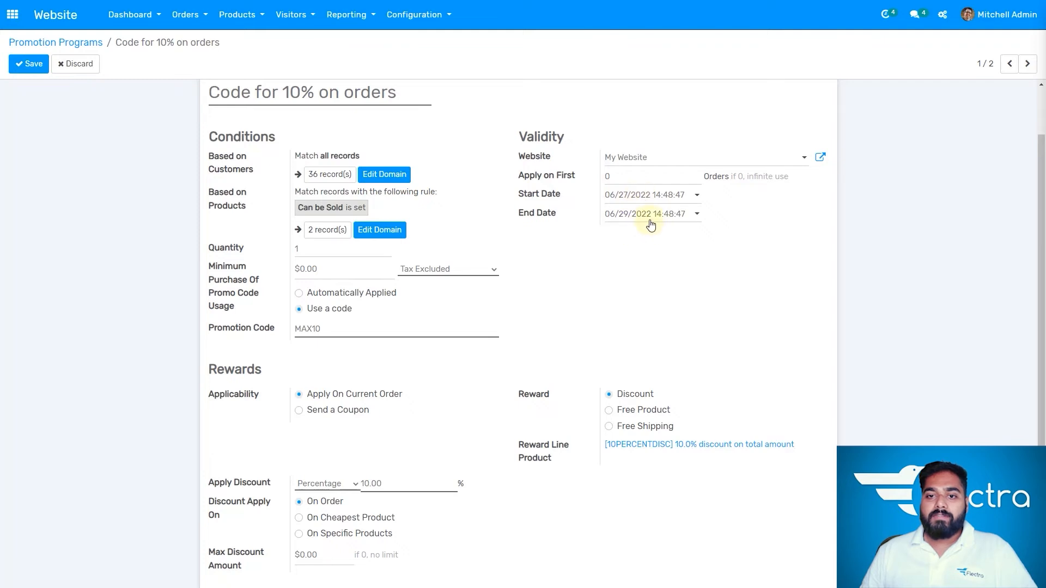
left_click(637, 196)
left_click(784, 203)
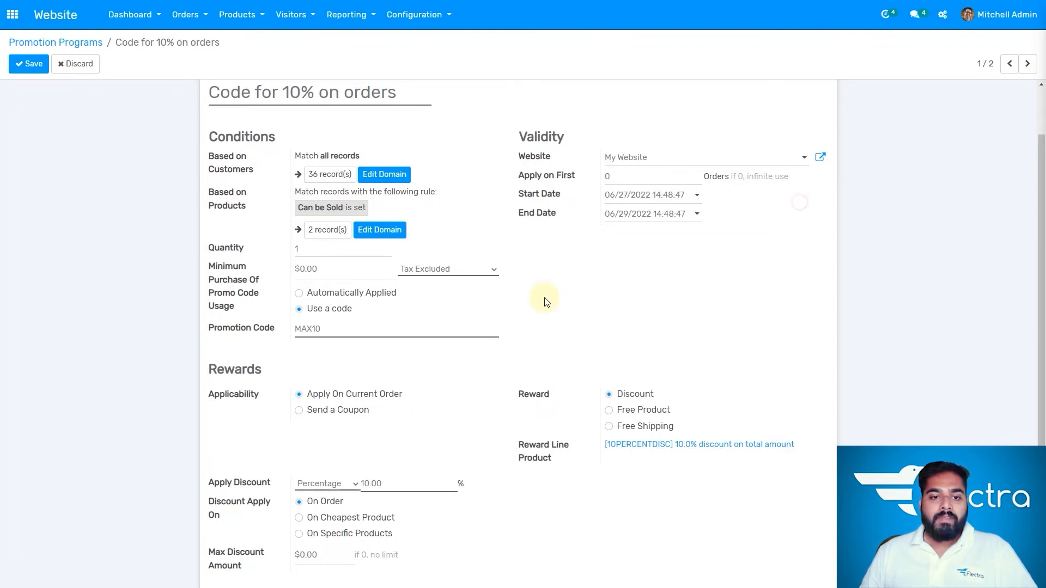
Try the Fixed Amount discount type in the promotion's rewards and switch it back to Percentage.
scroll(541, 297, "down", 1)
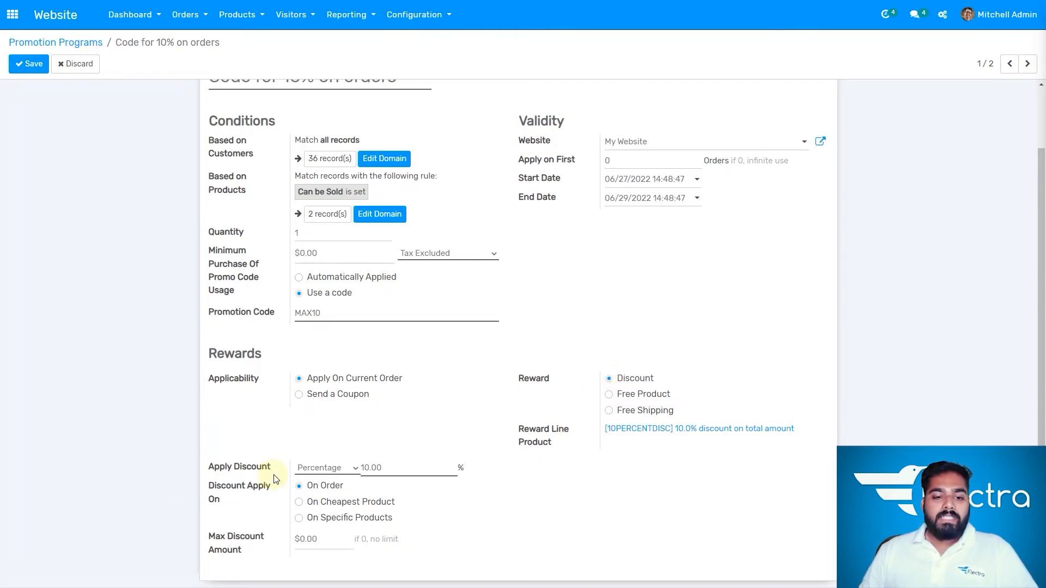
left_click(335, 470)
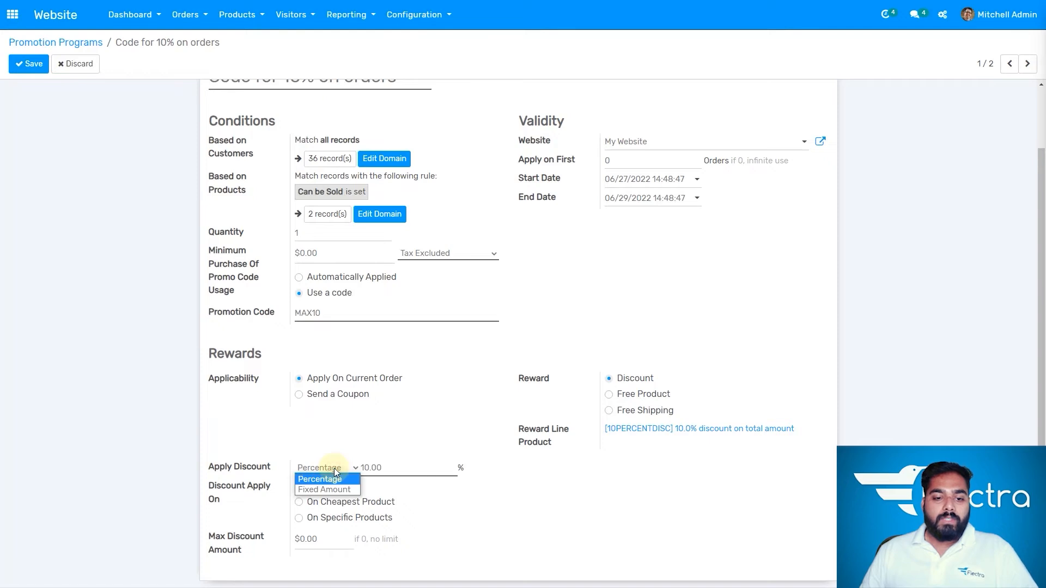
left_click(333, 489)
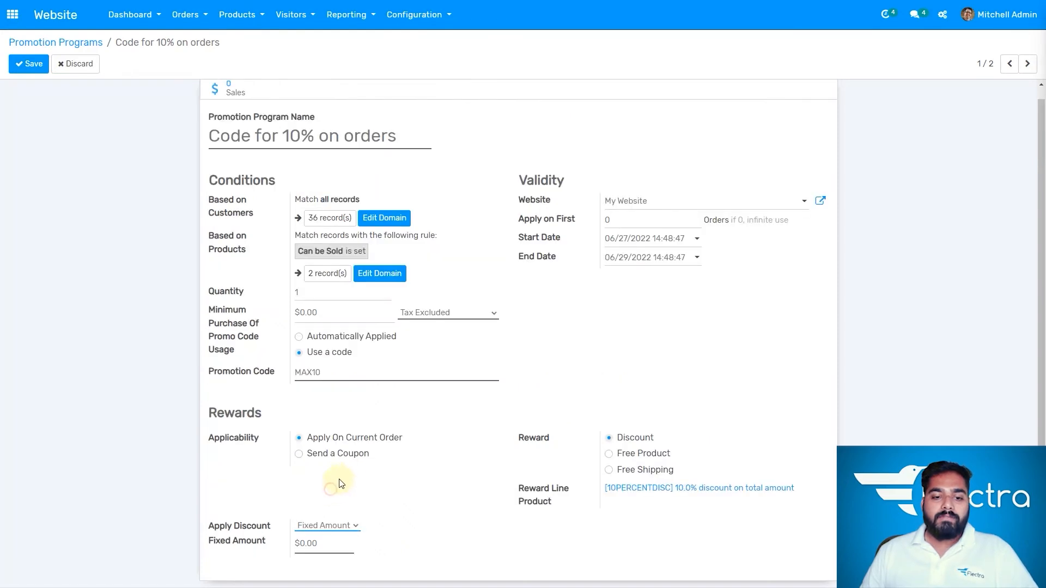
left_click(345, 524)
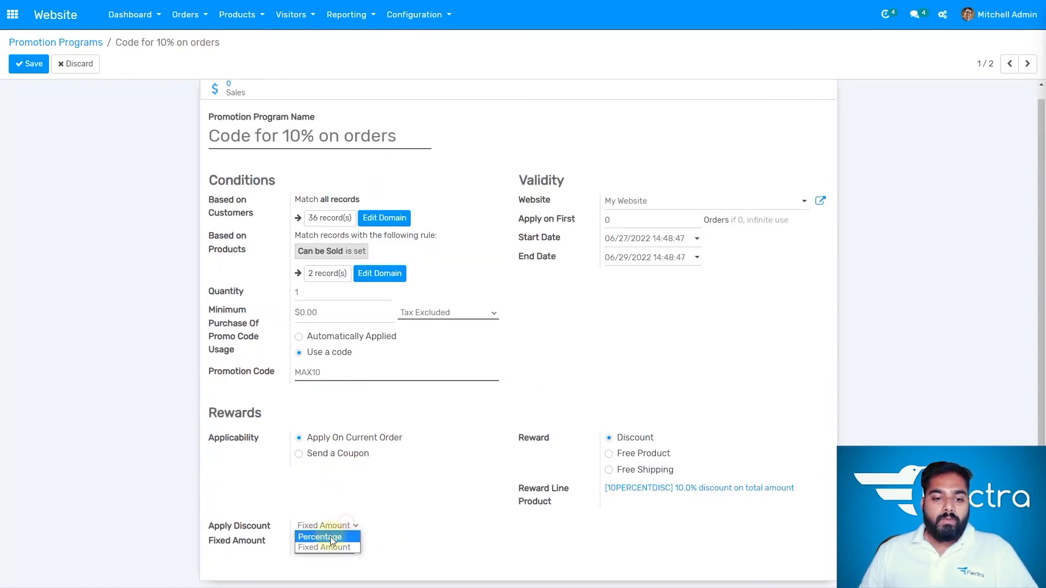
left_click(331, 538)
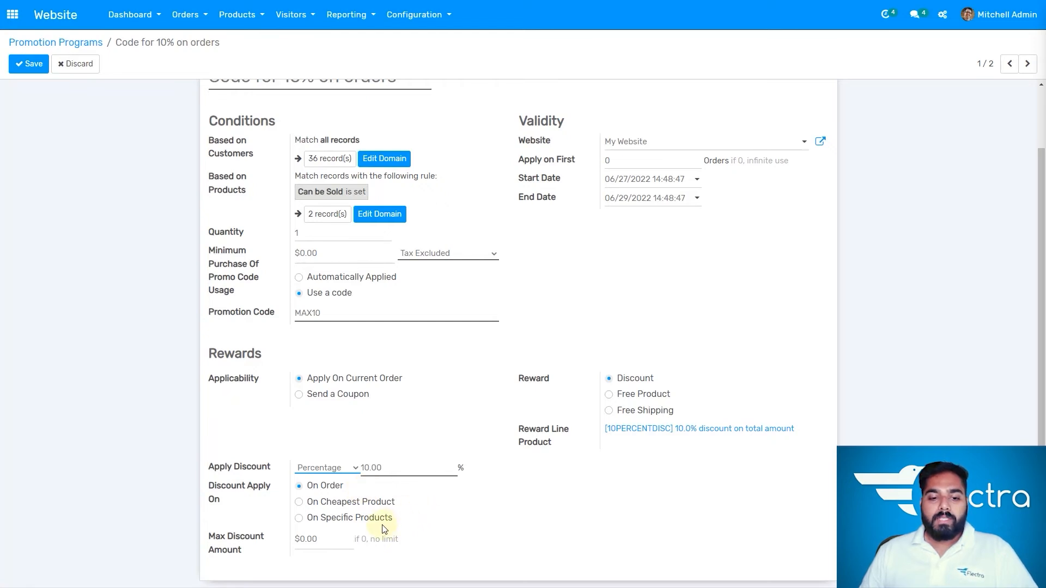
Try applying the discount on specific products, check the product selection, and set it back to On Order.
left_click(298, 517)
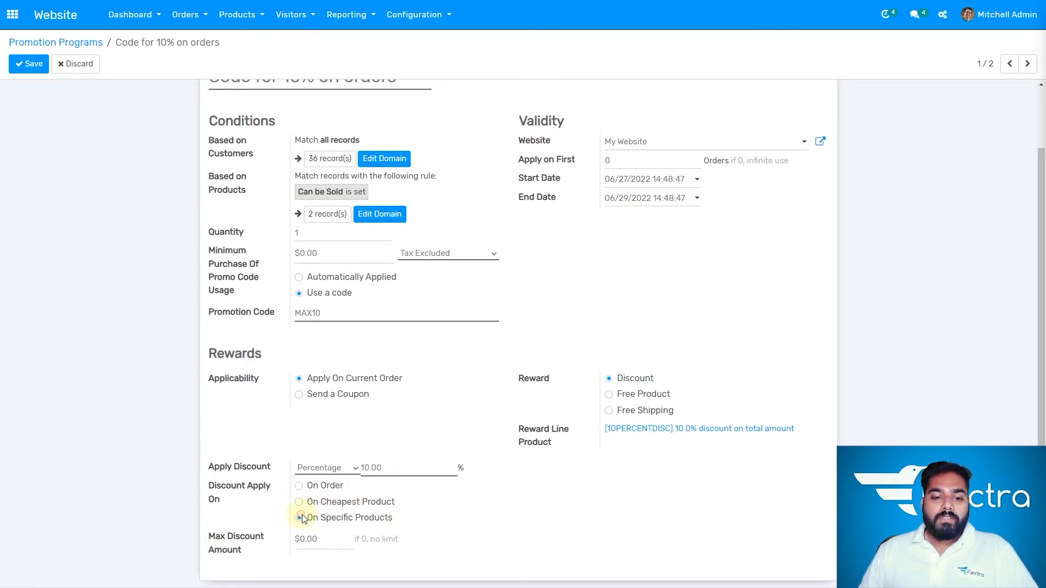
scroll(468, 498, "down", 1)
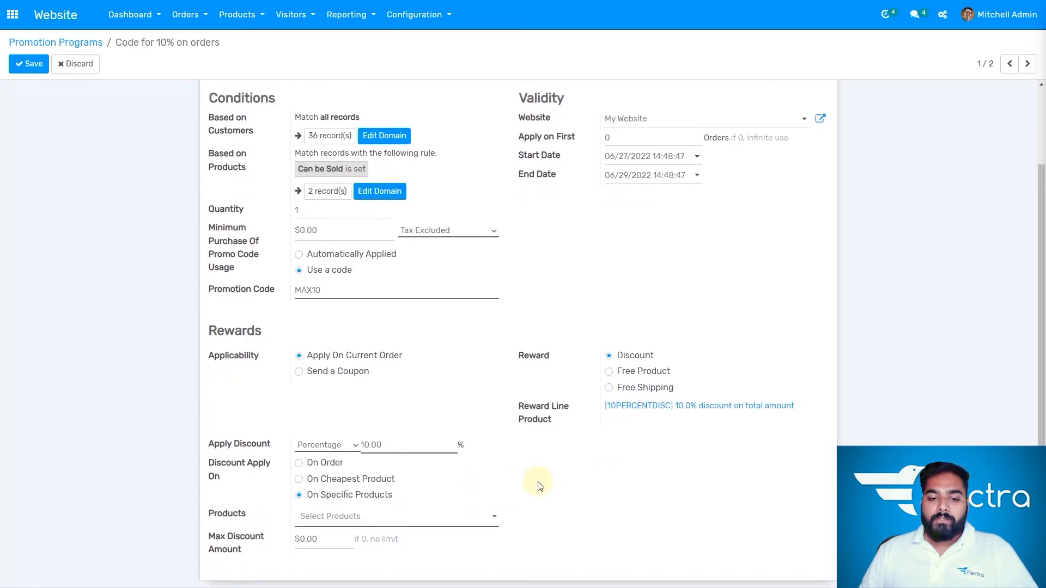
left_click(442, 517)
left_click(577, 508)
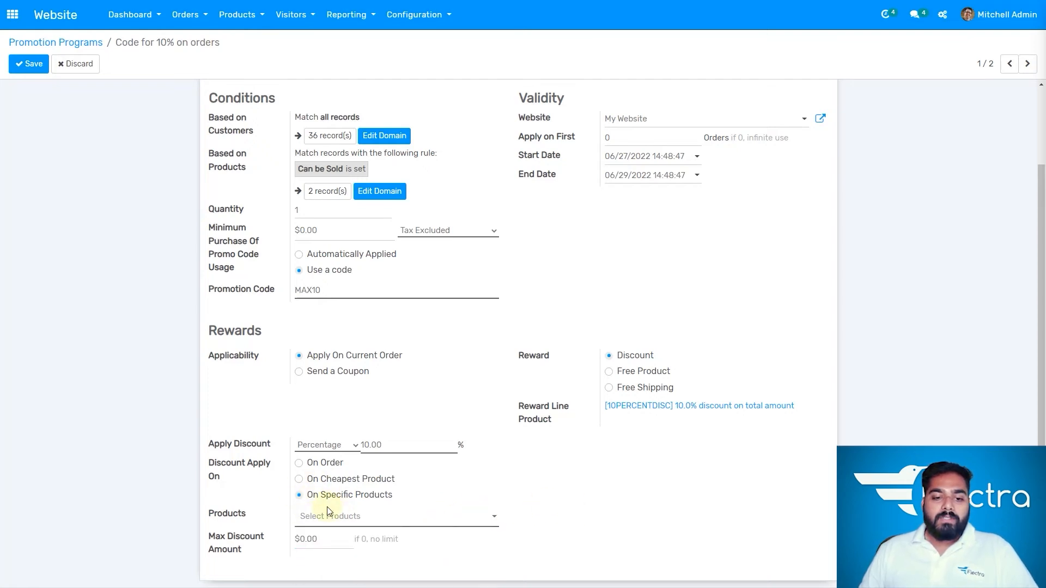
left_click(298, 466)
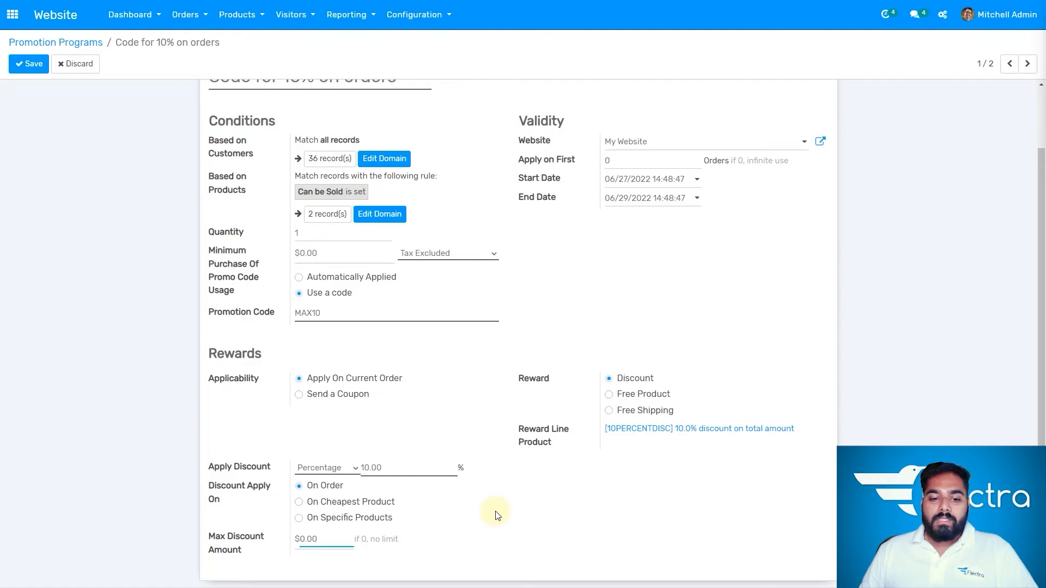
Review the promotion program's reward settings and save the program.
scroll(495, 514, "up", 1)
scroll(497, 514, "down", 1)
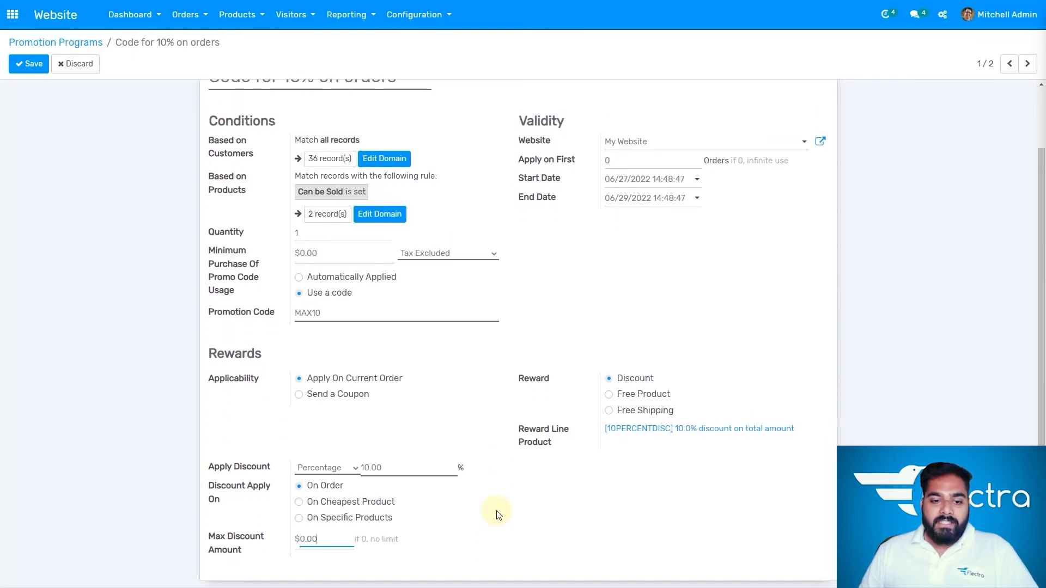
scroll(493, 512, "up", 1)
left_click(33, 64)
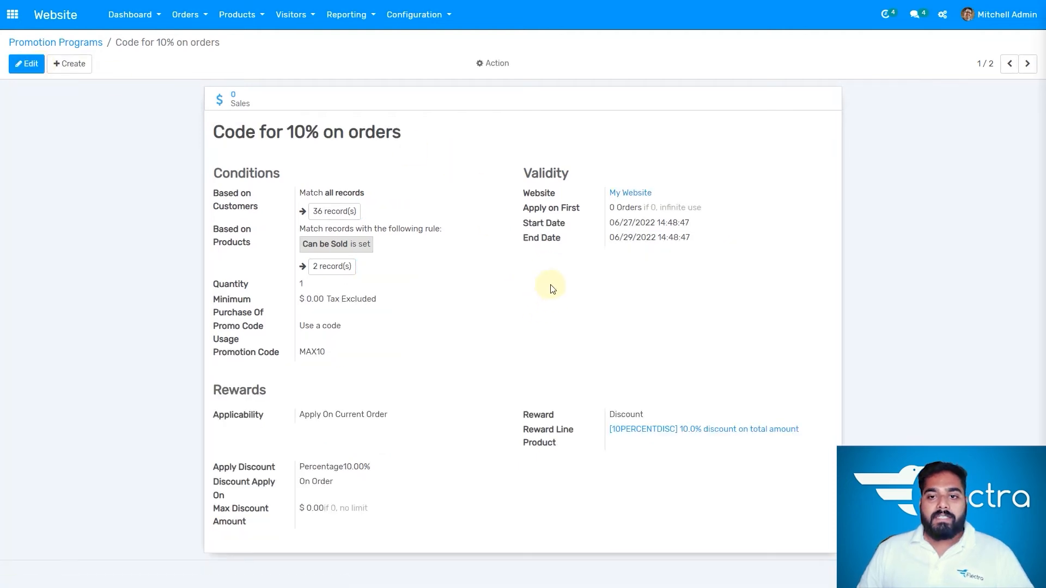
Note the program's promotion code, switch to the website shop, add the white T-shirt to the cart and proceed to checkout.
double_click(319, 352)
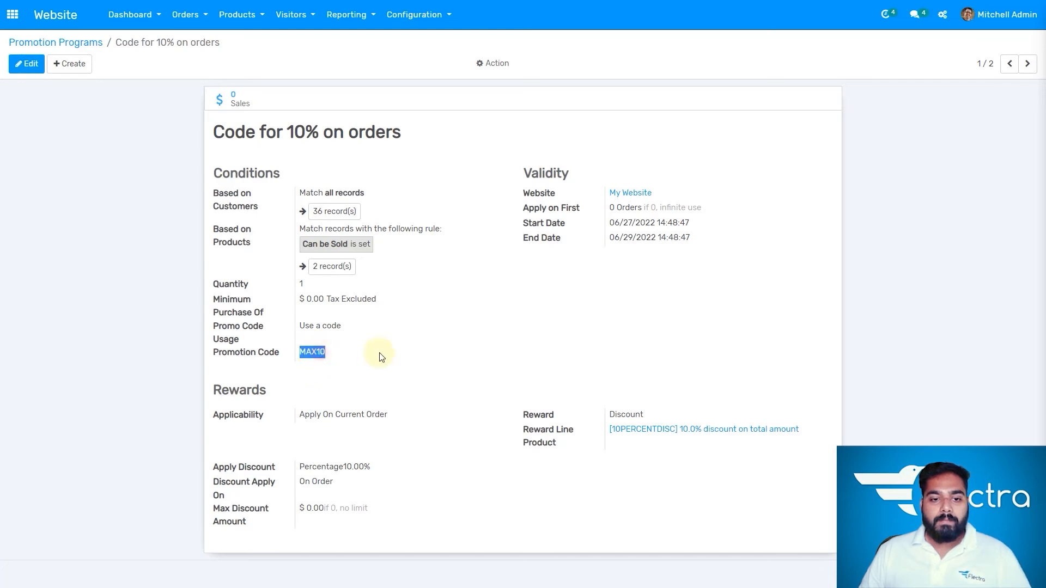
key("ctrl+Tab")
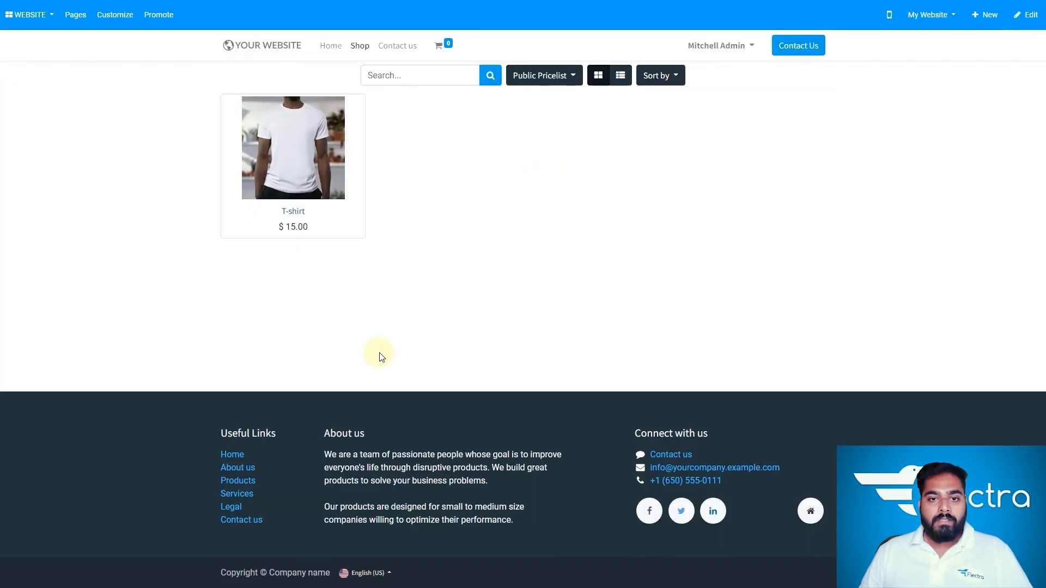
left_click(313, 120)
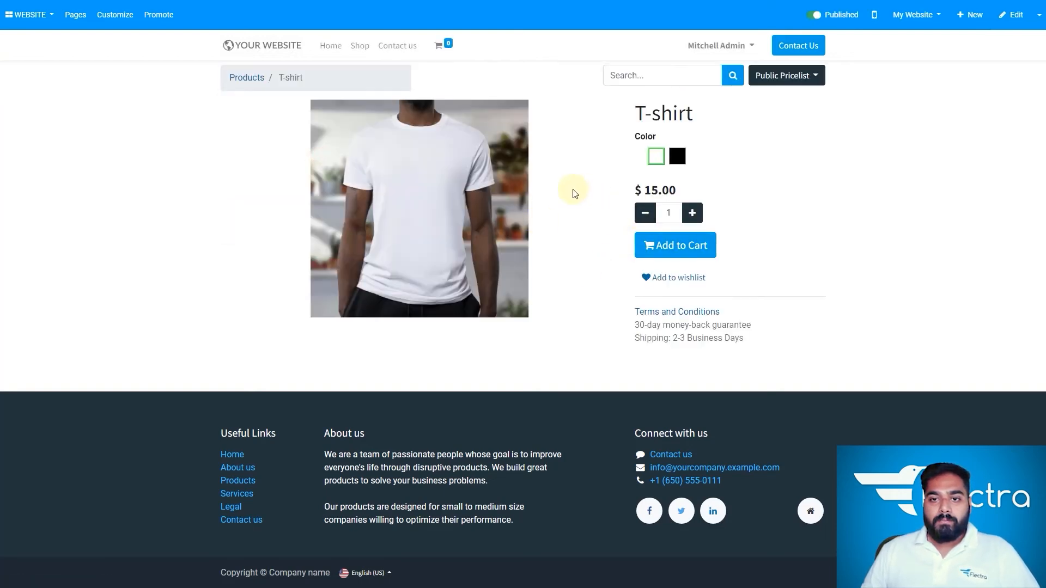
left_click(681, 252)
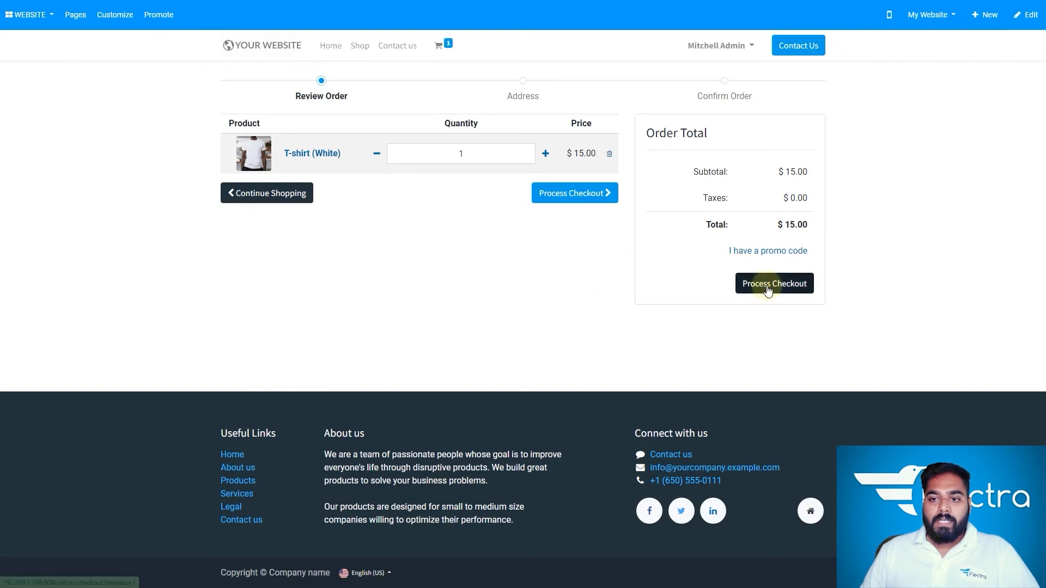
left_click(768, 289)
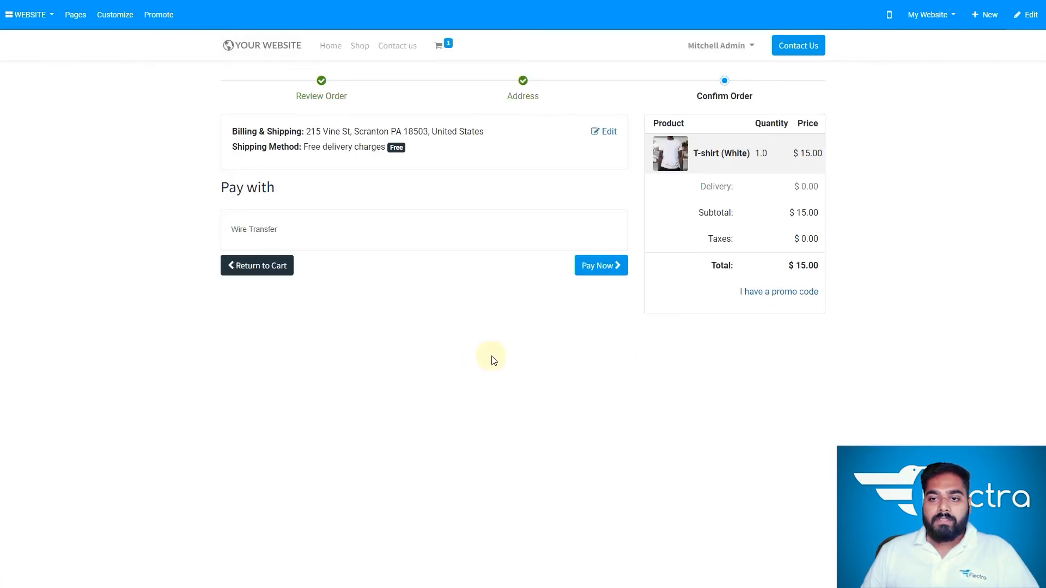
Apply the promo code MAX10 to the T-shirt order.
left_click(778, 292)
left_click(714, 290)
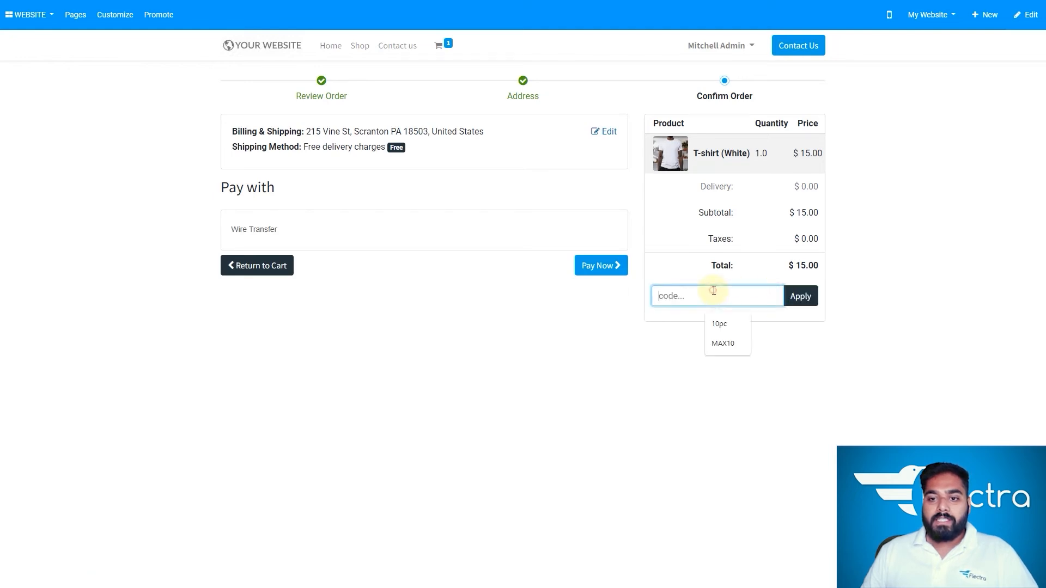
left_click(726, 344)
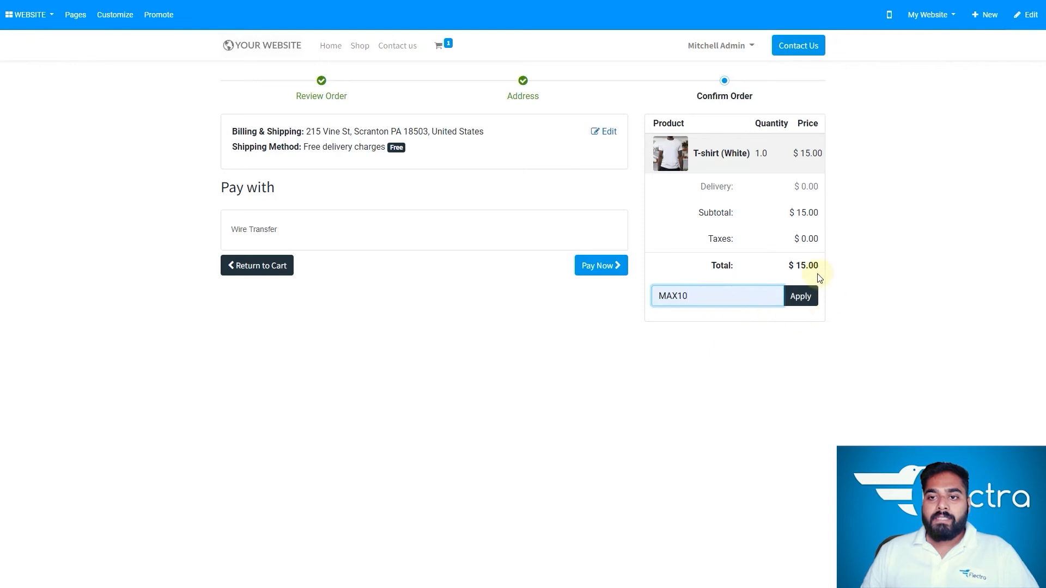
left_click(795, 299)
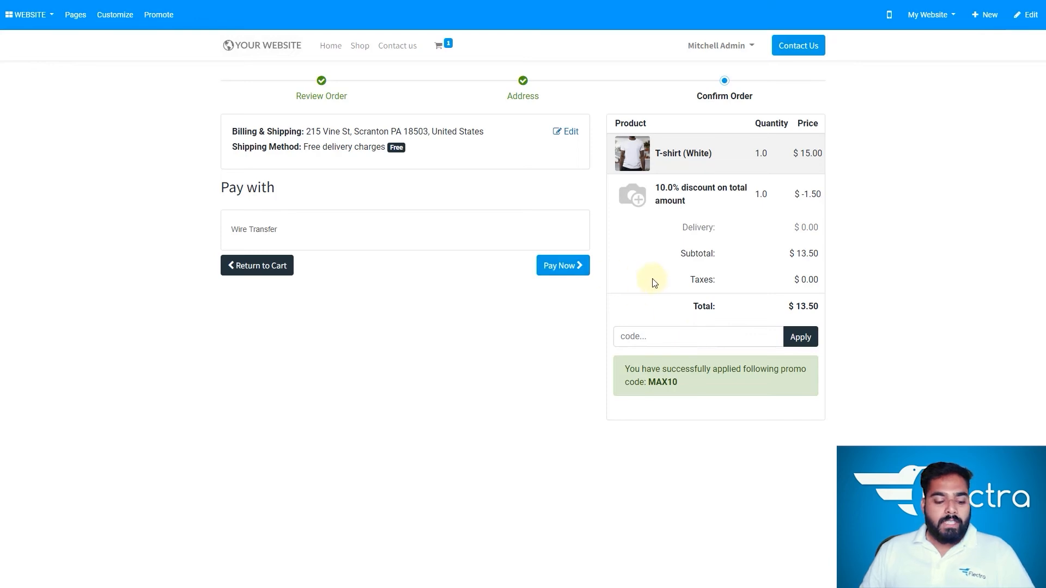
Return to the backend and open the "10% Discount" coupon program to examine its conditions, validity and rewards.
key("ctrl+Tab")
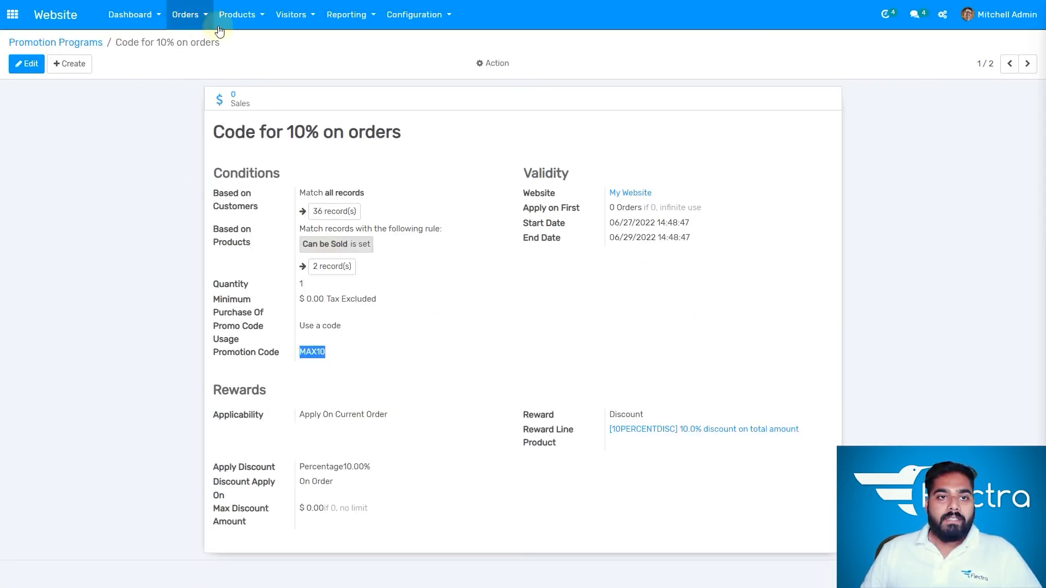
left_click(247, 22)
left_click(261, 108)
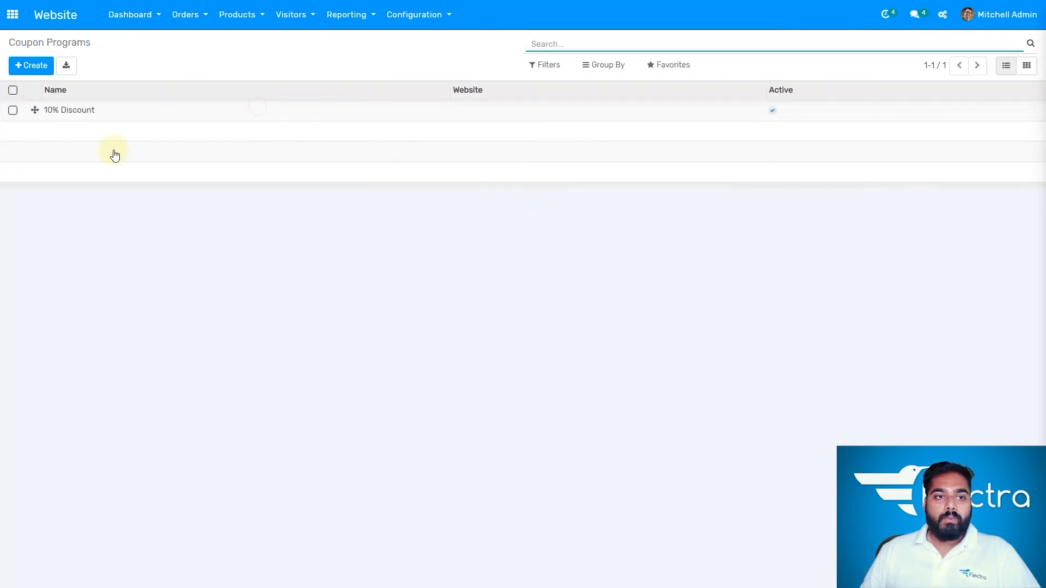
left_click(87, 115)
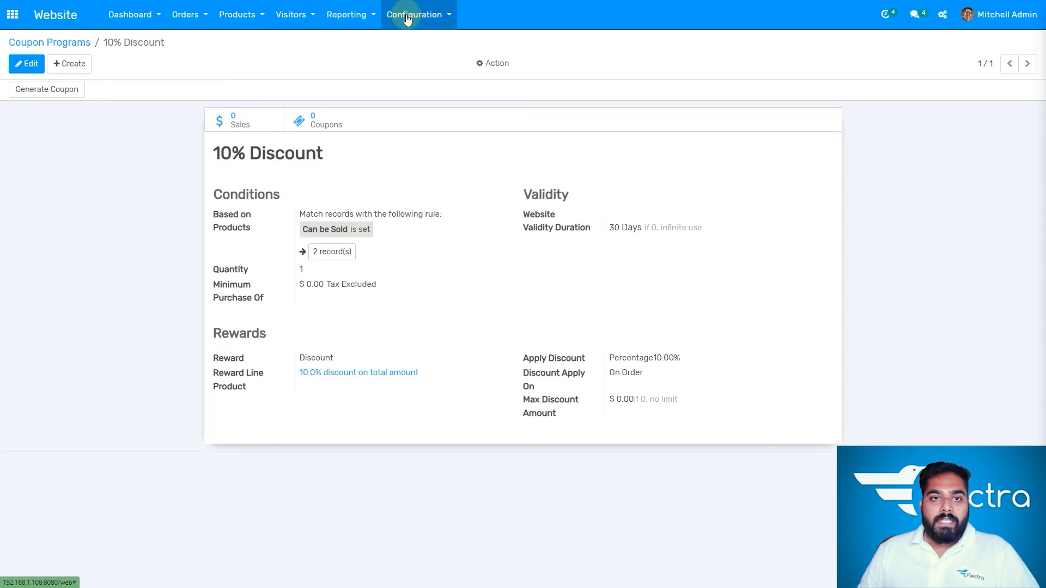
Leave the coupon program and look through the payment acquirers available for the website.
left_click(60, 43)
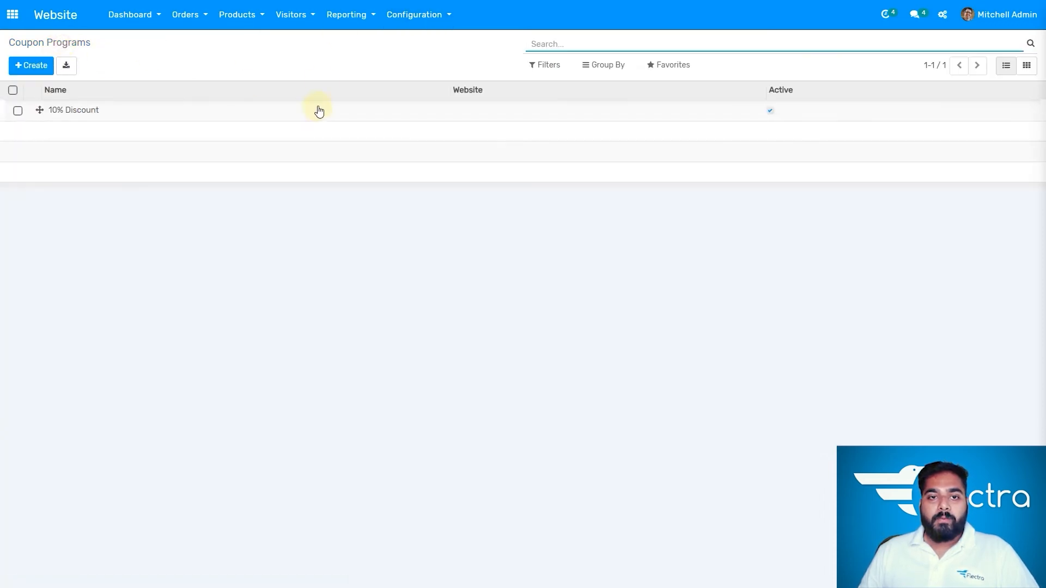
left_click(437, 23)
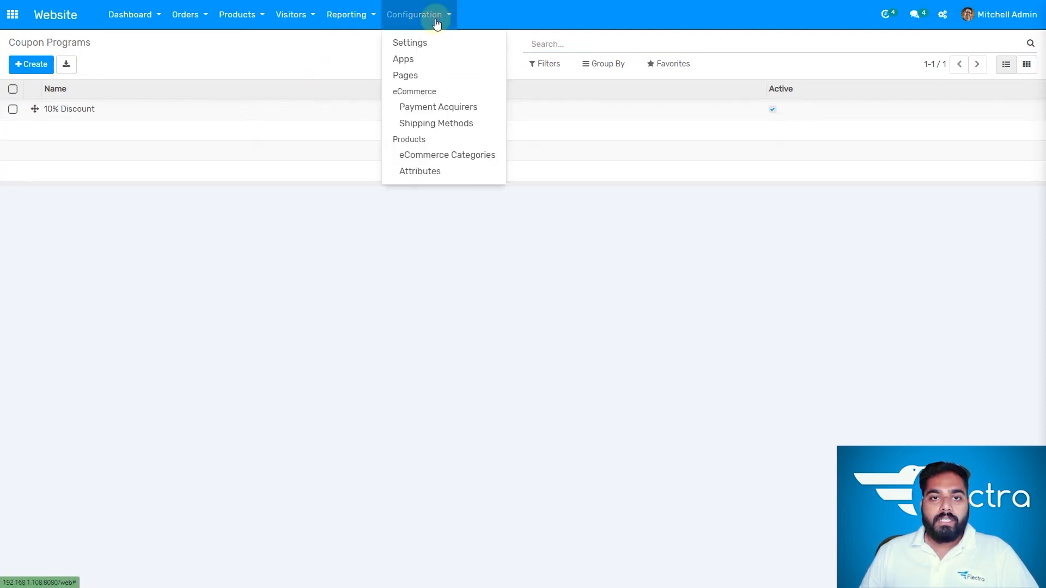
left_click(446, 109)
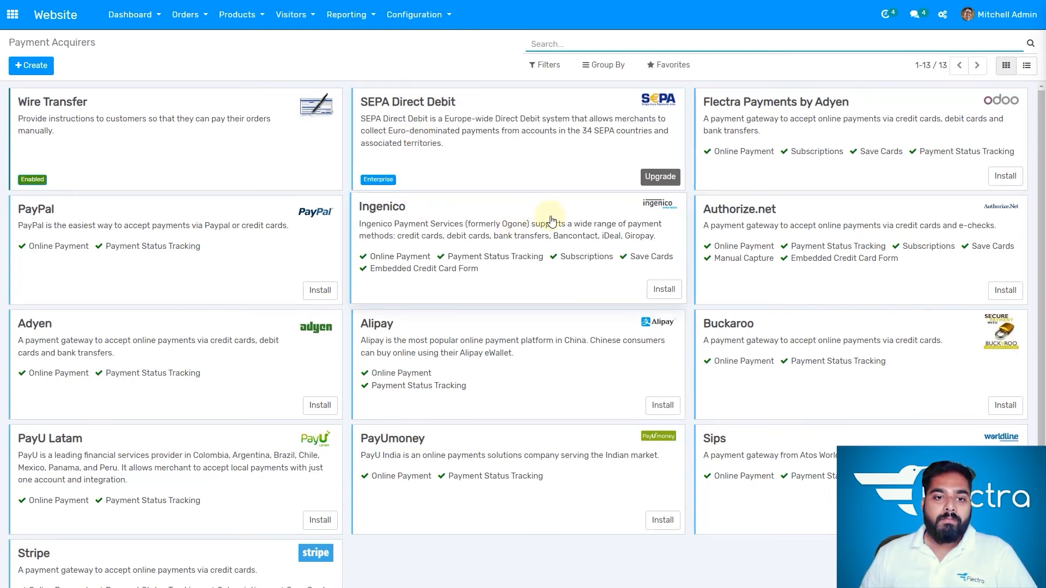
scroll(550, 218, "down", 1)
scroll(564, 250, "up", 1)
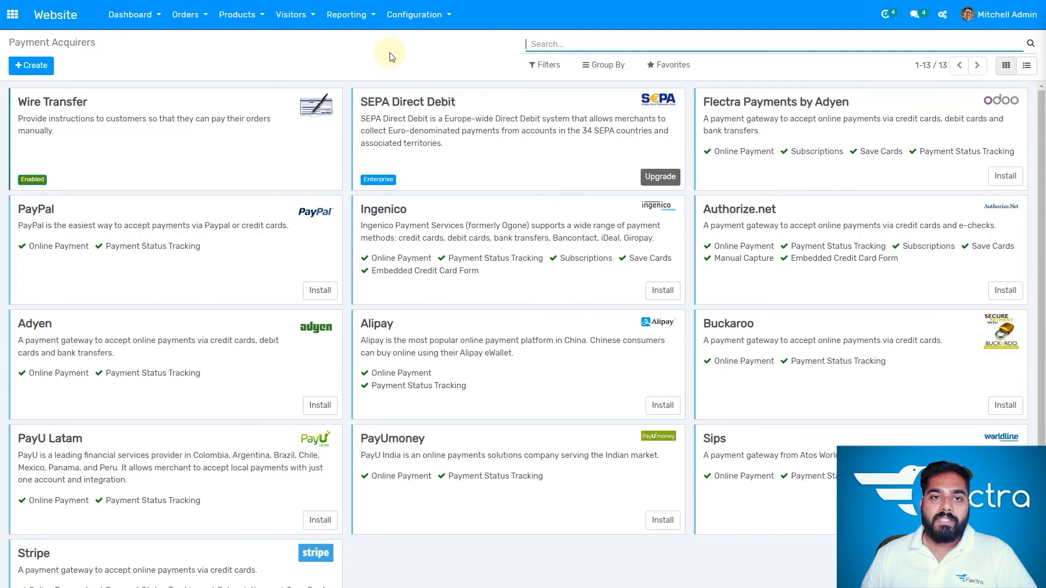
Open the shipping methods and examine the "Free delivery charges" method's pricing and free-order settings.
left_click(414, 15)
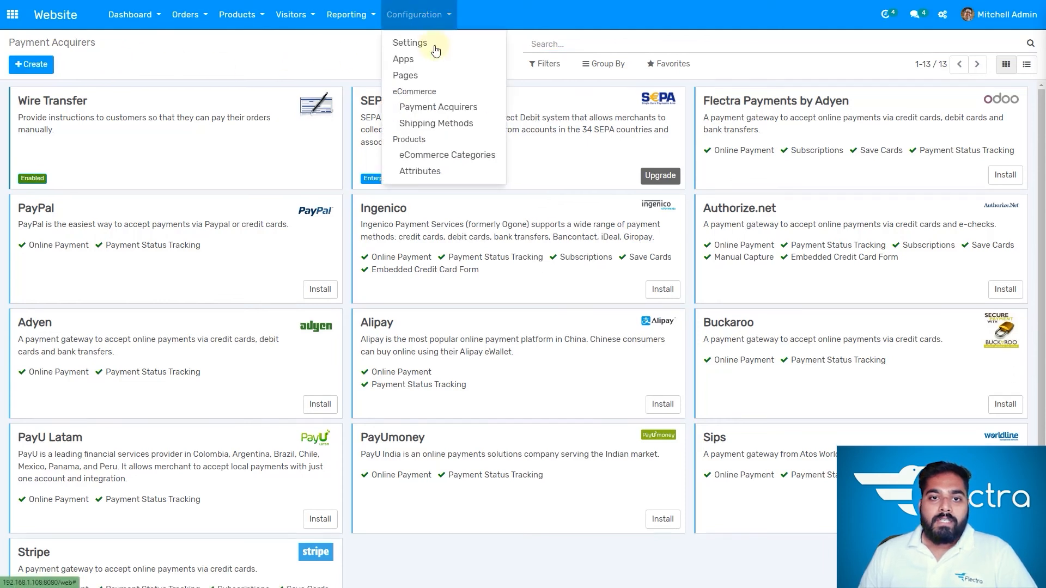
left_click(436, 122)
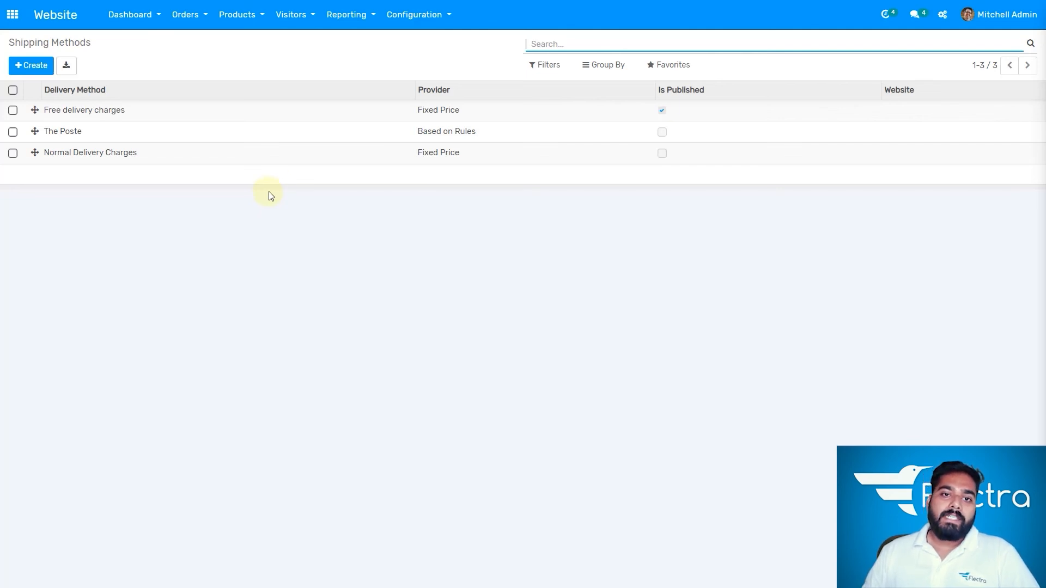
left_click(124, 113)
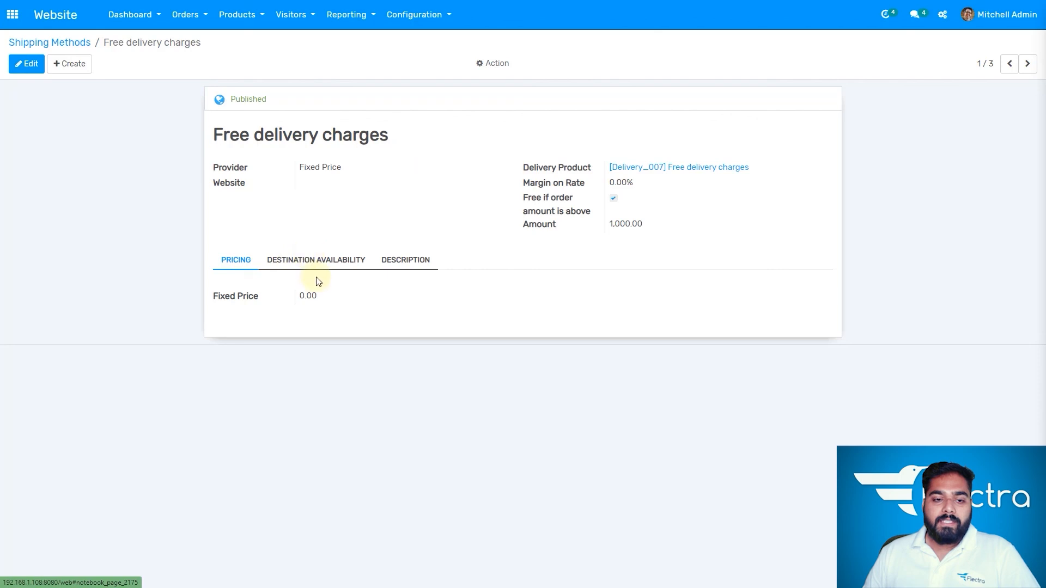
left_click(41, 43)
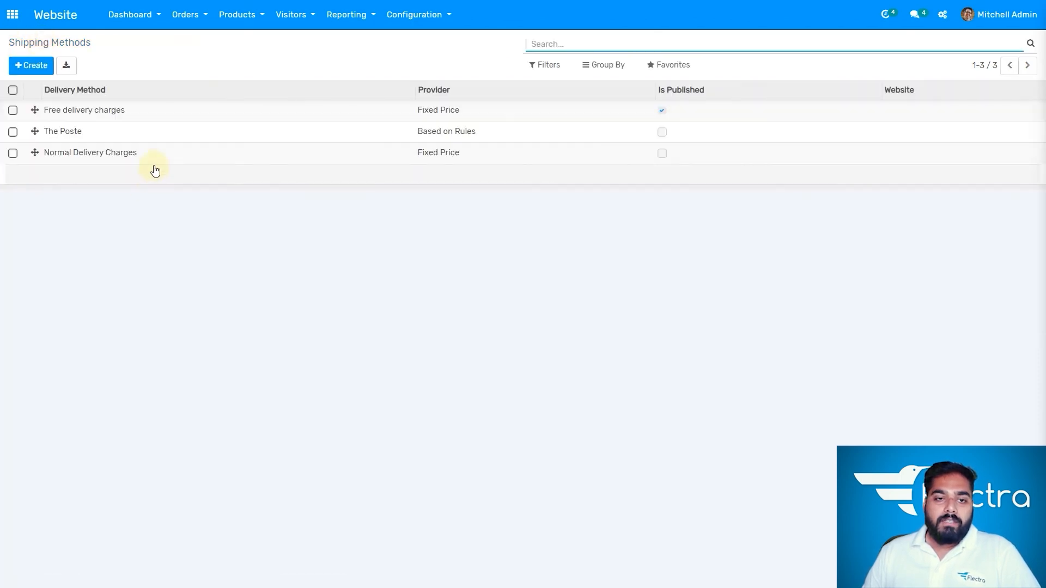
Open the "Normal Delivery Charges" shipping method for editing and examine its provider options and free-above-amount setting.
left_click(123, 156)
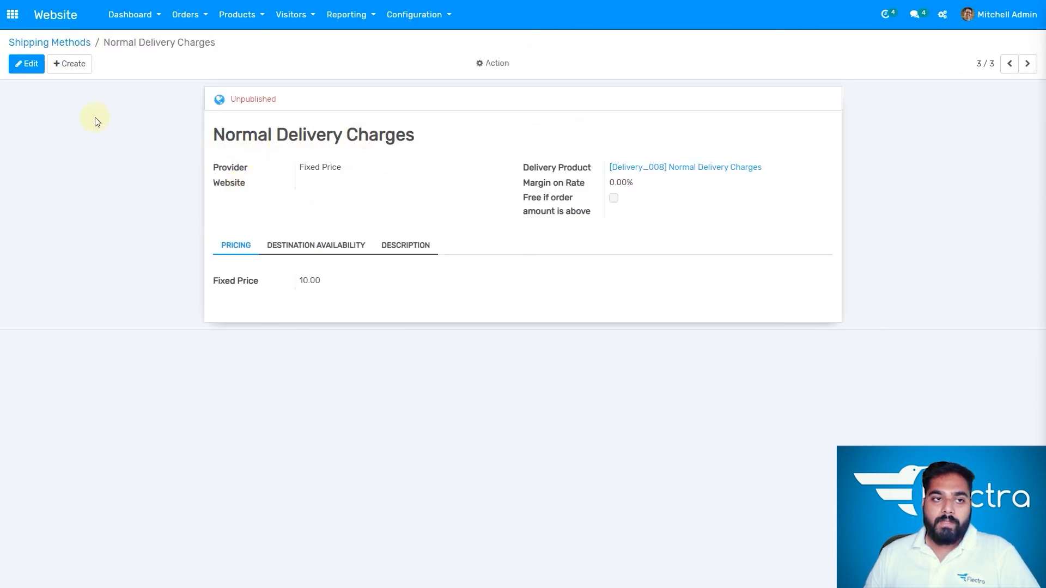
left_click(38, 64)
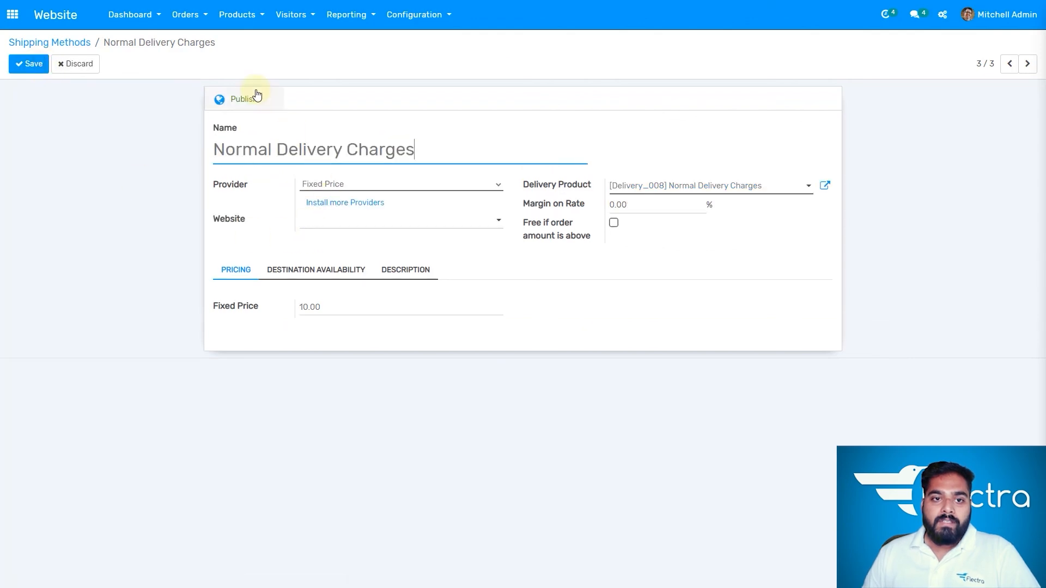
left_click(406, 188)
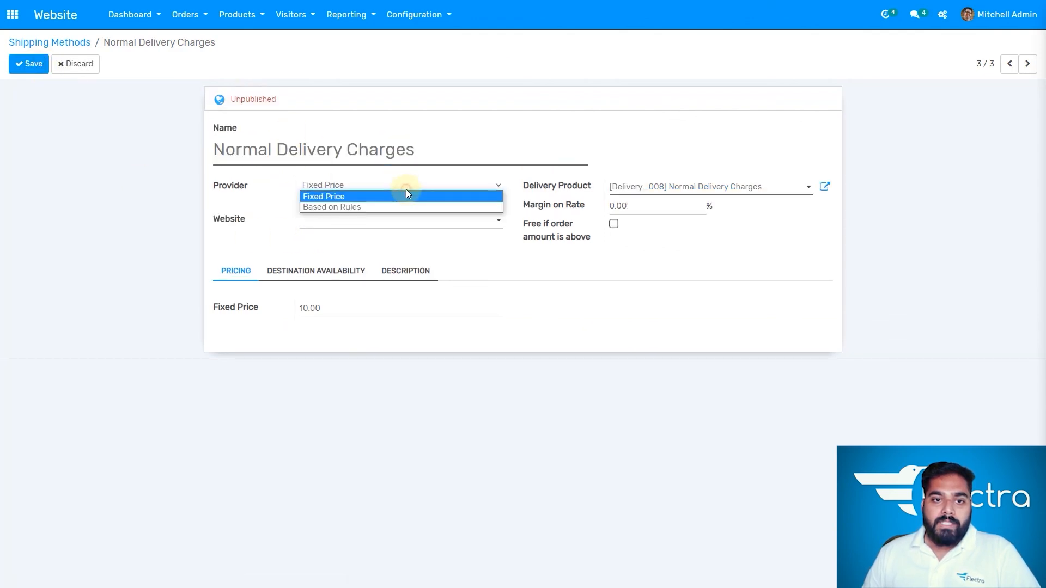
left_click(407, 193)
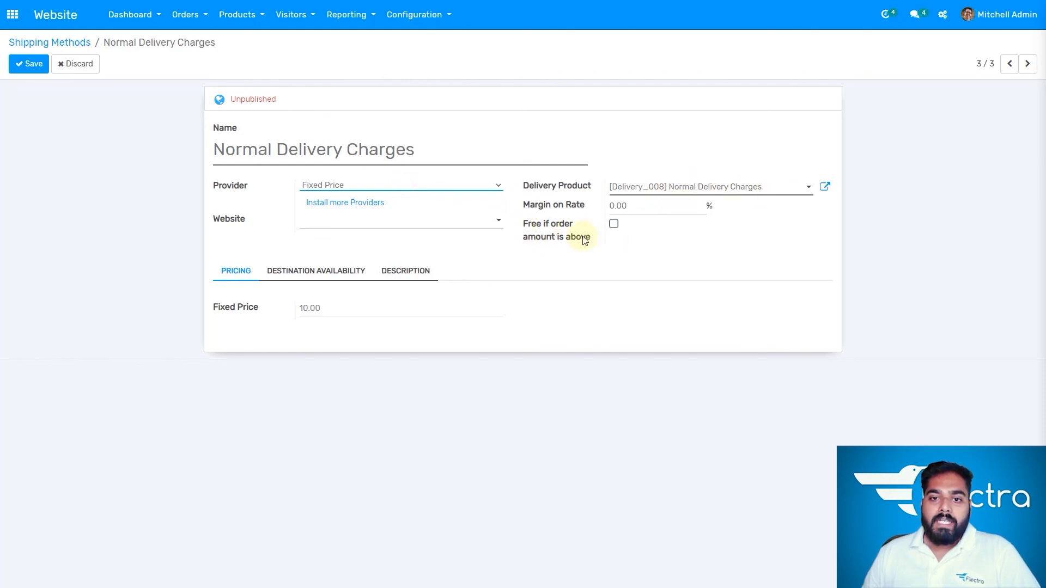
left_click_drag(593, 237, 525, 226)
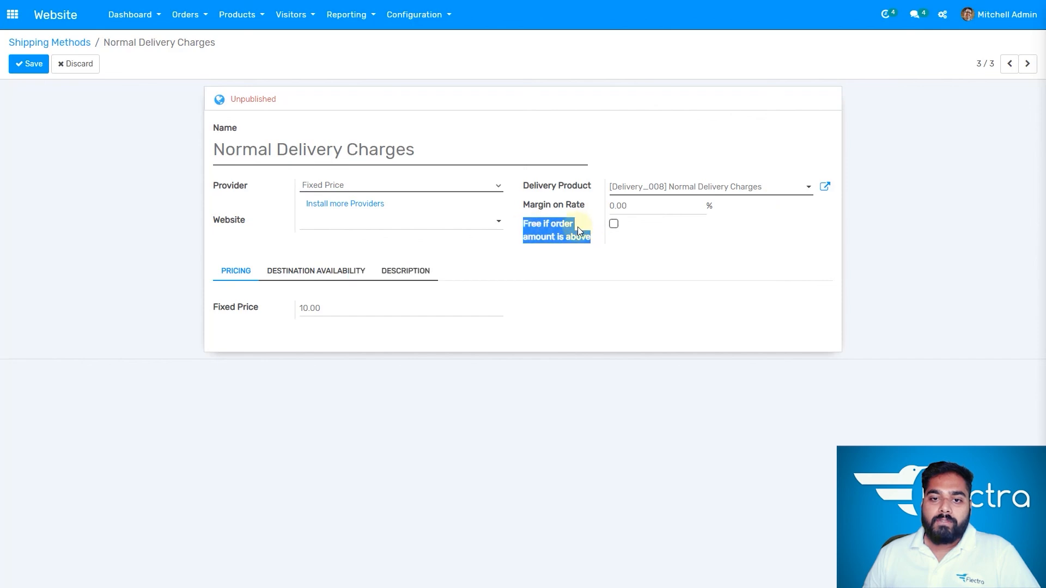
Try making Normal Delivery Charges free for orders above an amount of 100.
left_click(614, 224)
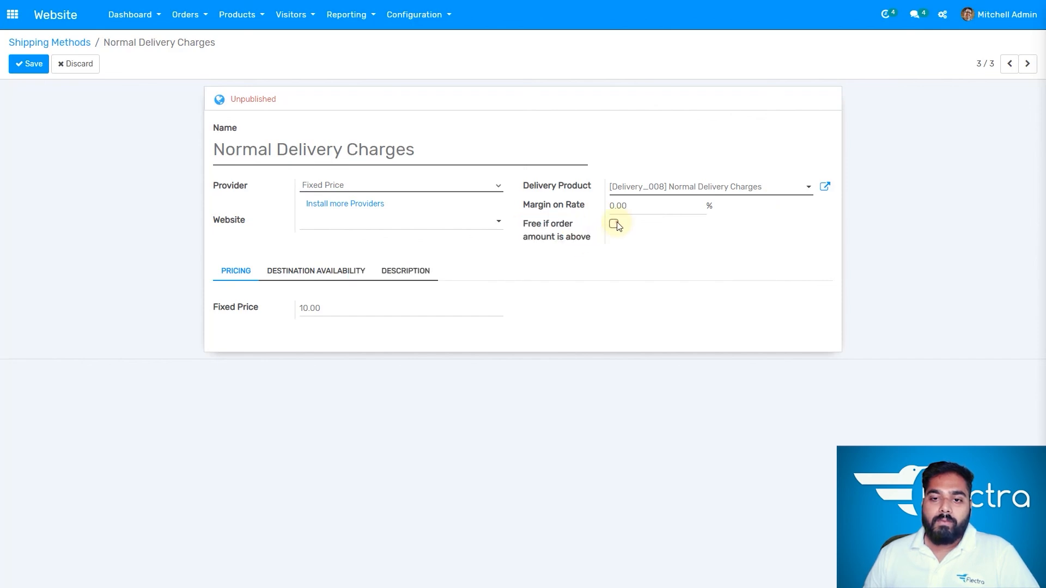
left_click_drag(652, 253, 602, 251)
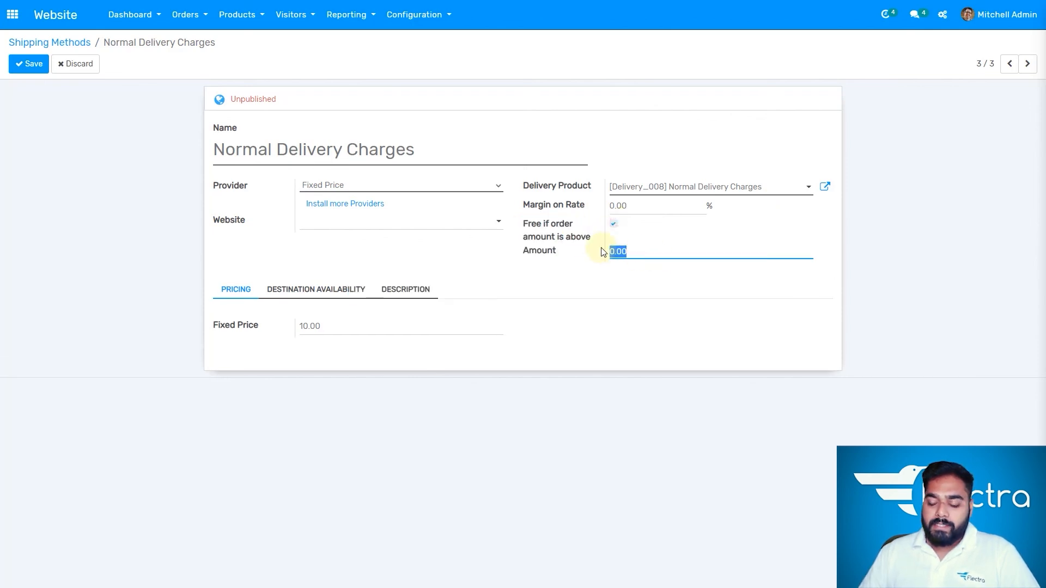
type("10")
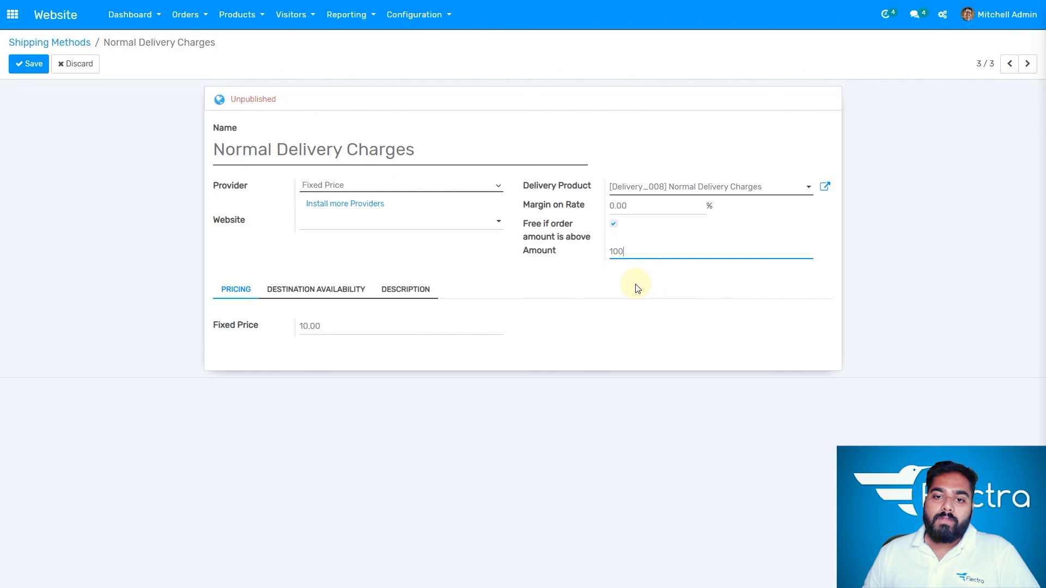
left_click(614, 225)
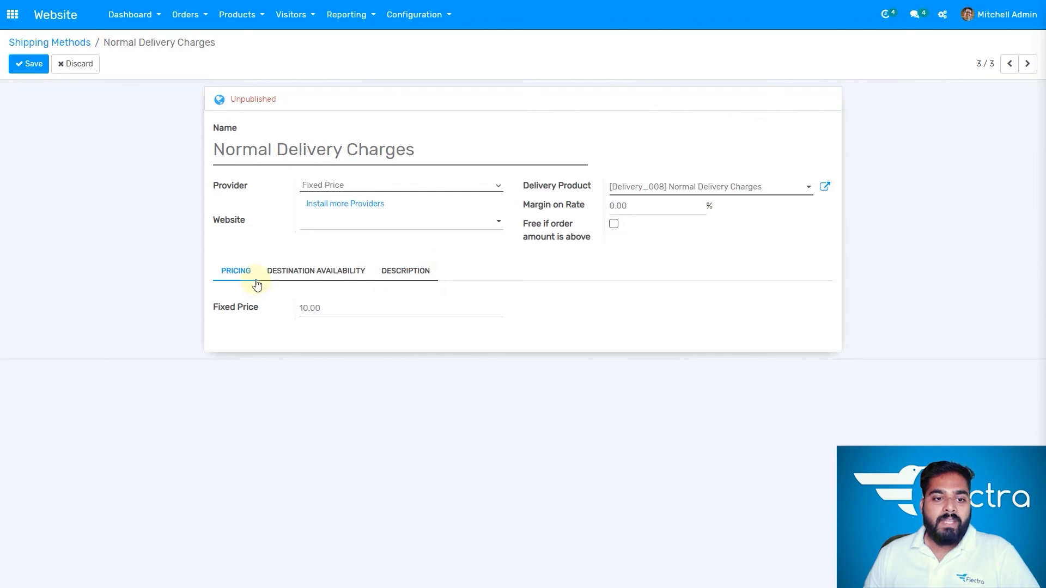
Examine the shipping method's fixed price, its destination availability filters and its description section.
left_click_drag(347, 309, 287, 307)
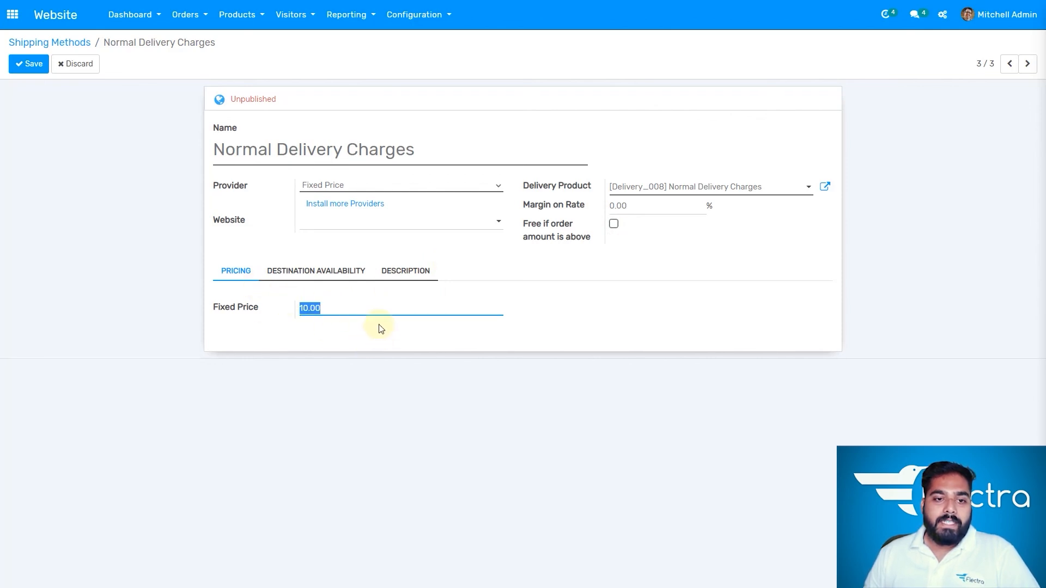
left_click(326, 271)
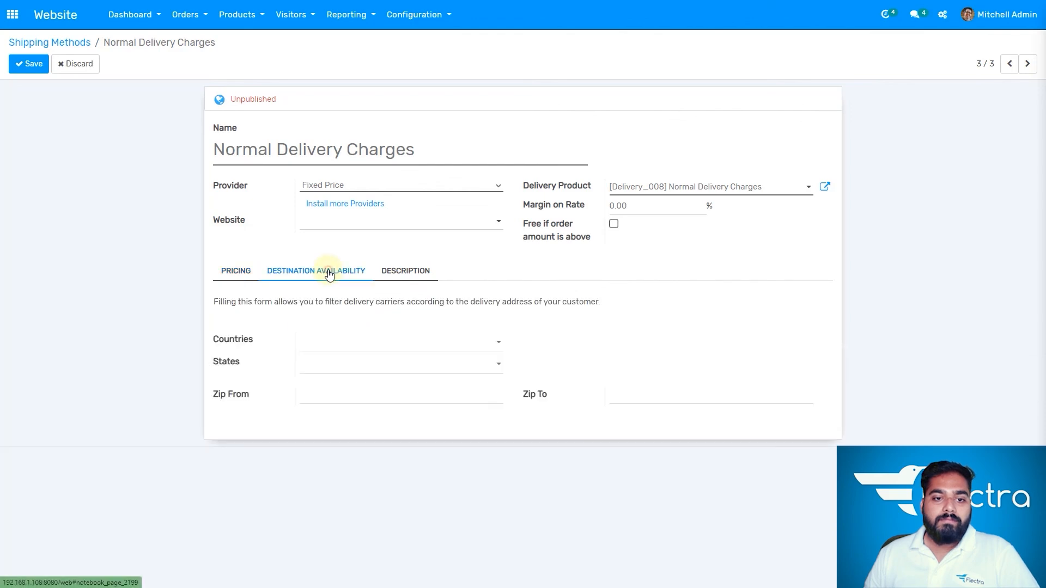
left_click(411, 277)
left_click(236, 270)
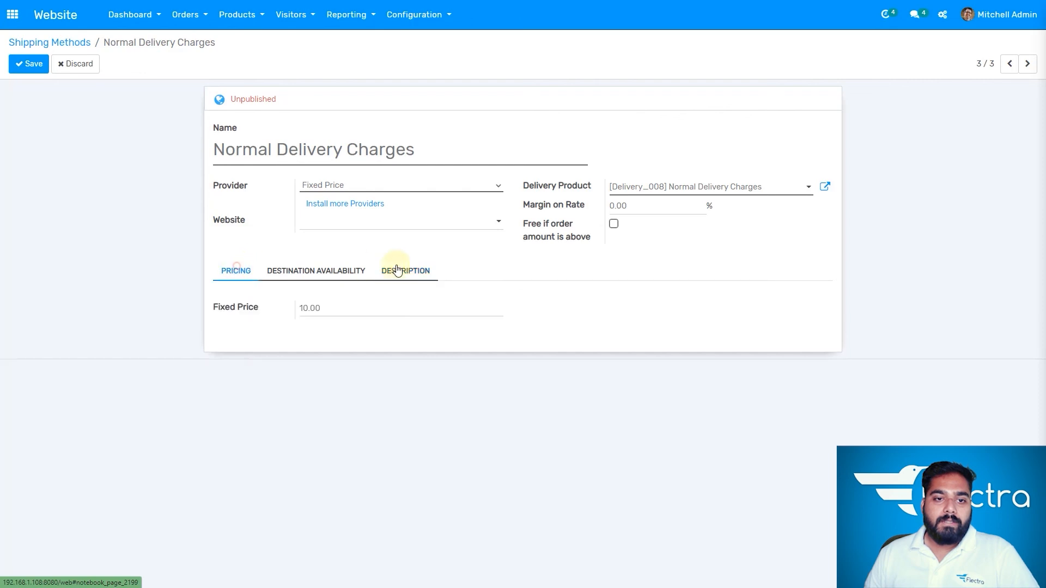
Save the Normal Delivery Charges shipping method and return to the list of shipping methods.
left_click(77, 43)
left_click(402, 96)
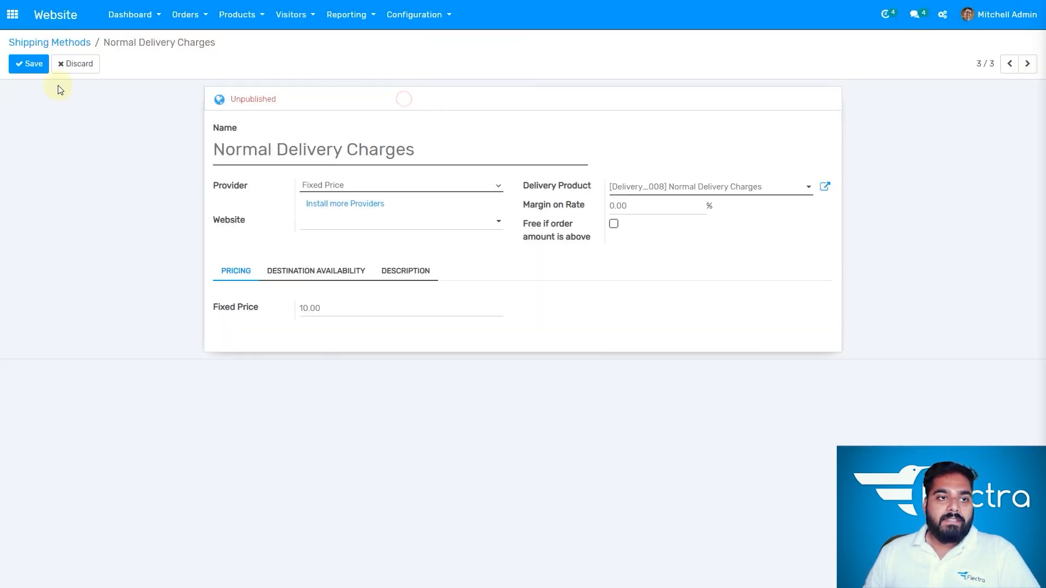
left_click(31, 64)
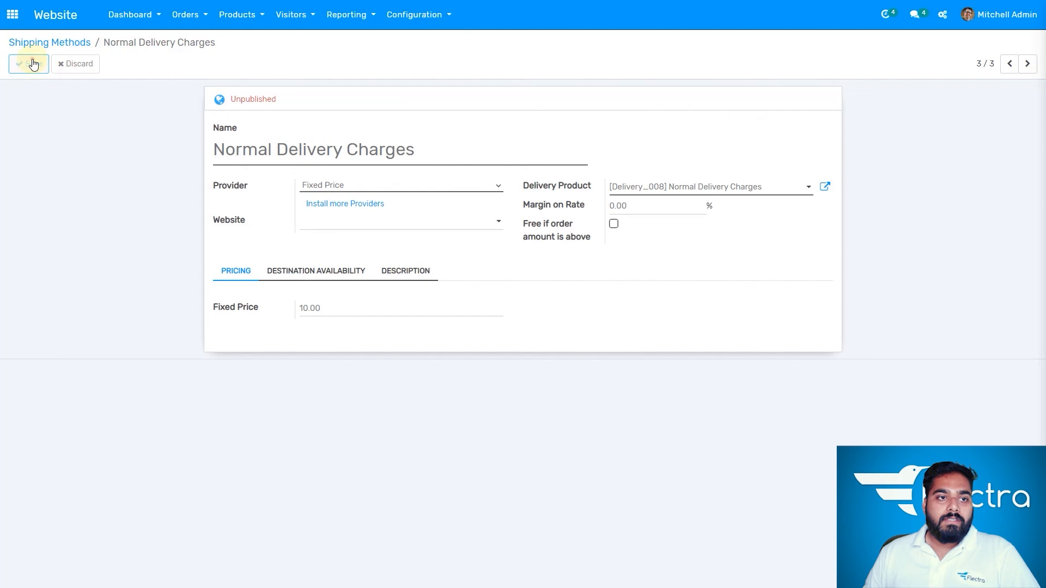
left_click(422, 14)
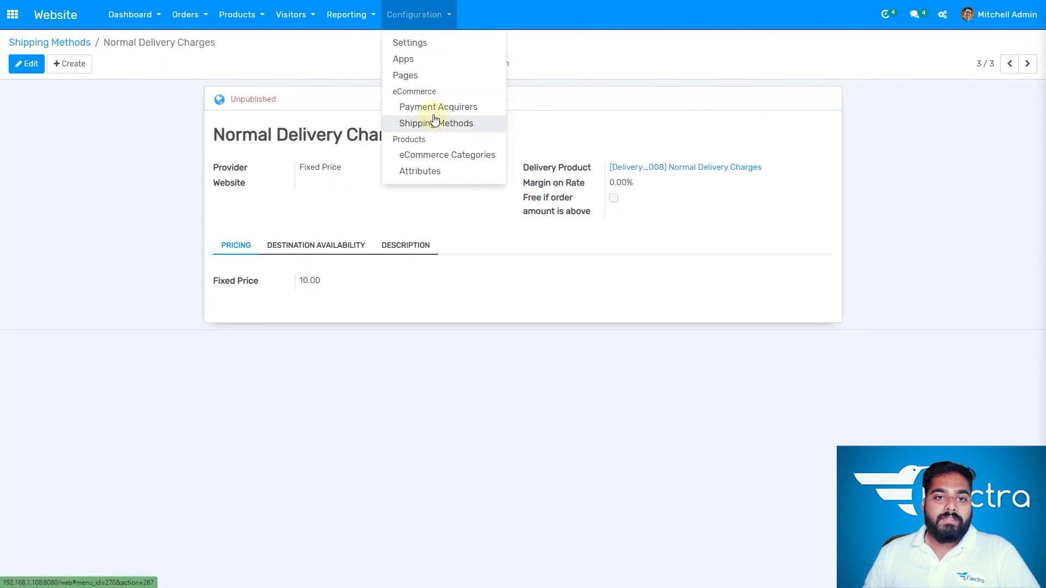
left_click(311, 68)
left_click(37, 51)
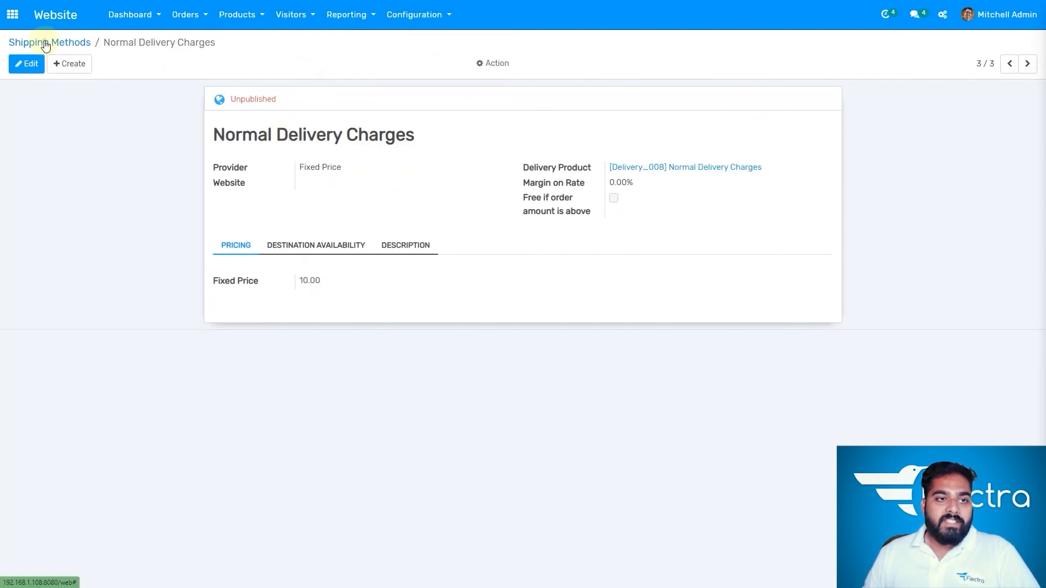